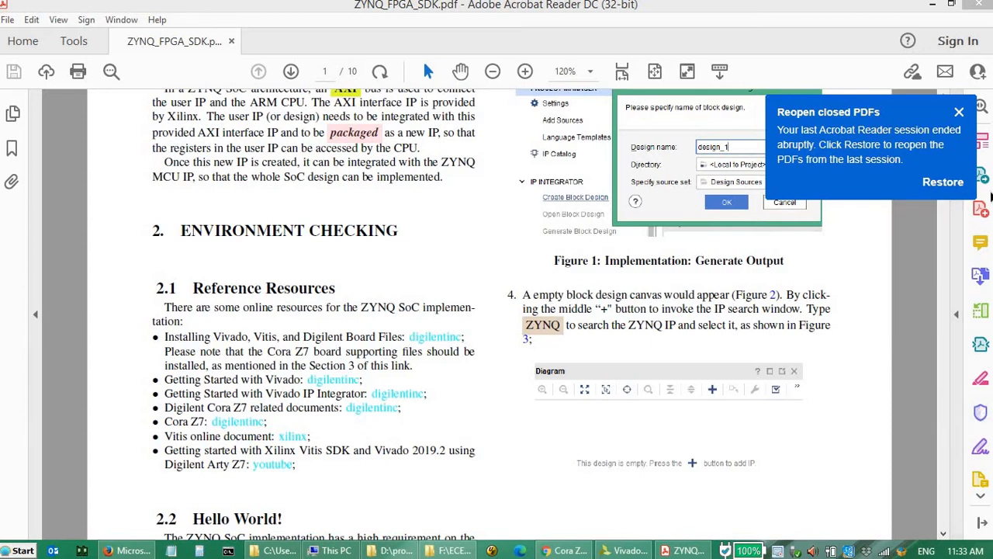
- Dismiss the notice about reopening closed PDFs and view the introduction of the ZYNQ_FPGA_SDK.pdf guide
left_click(960, 113)
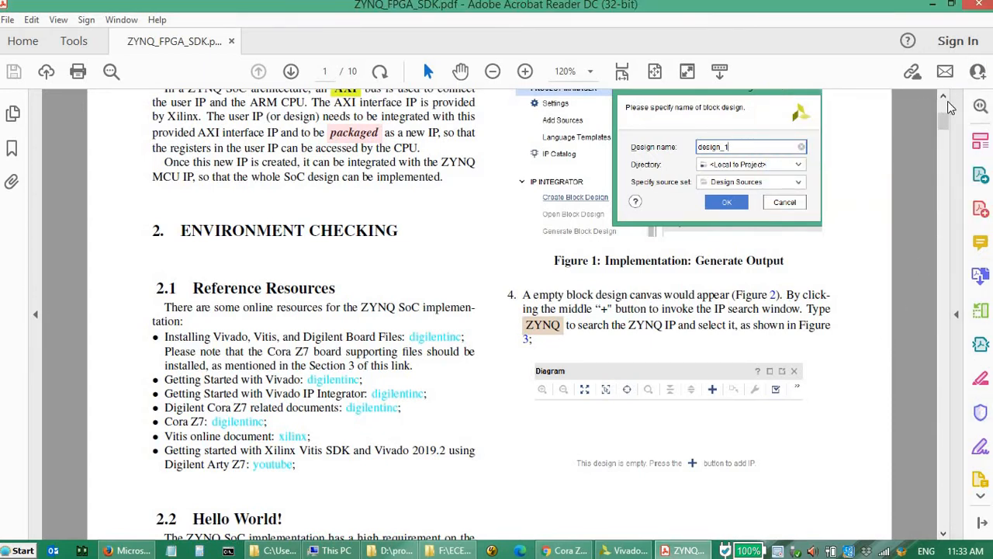
scroll(945, 104, "up", 2)
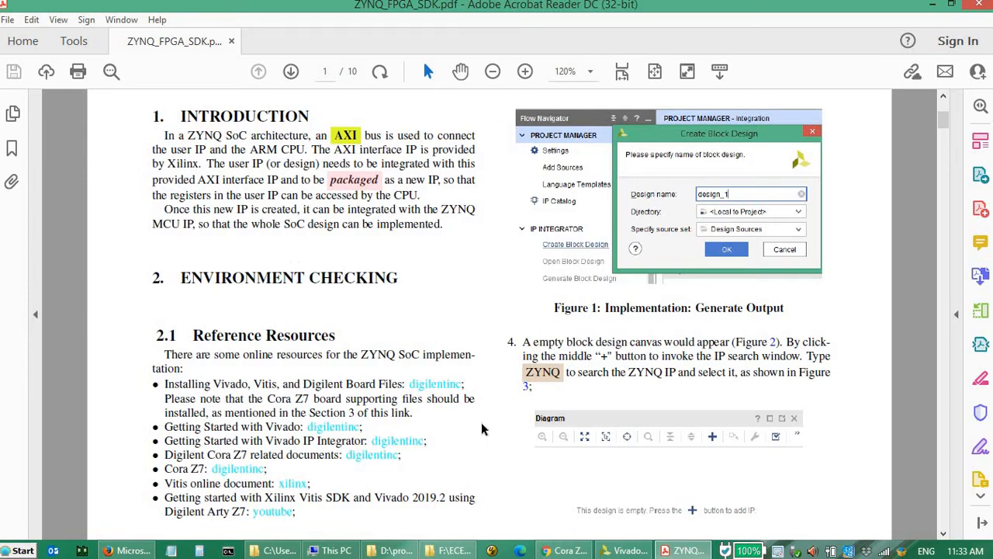
- Switch to Vivado and start a new project, continuing past the wizard's introduction page
mouse_move(635, 555)
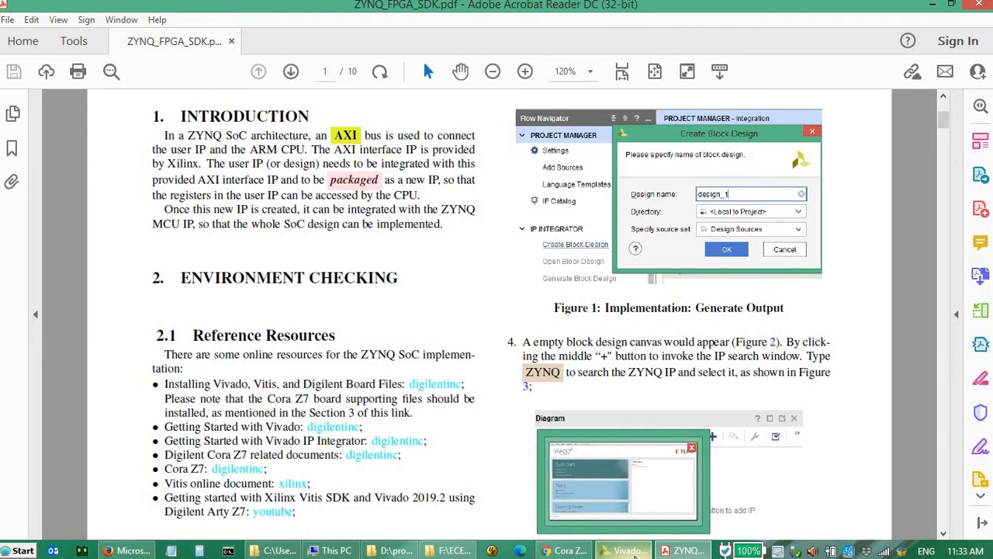
left_click(635, 553)
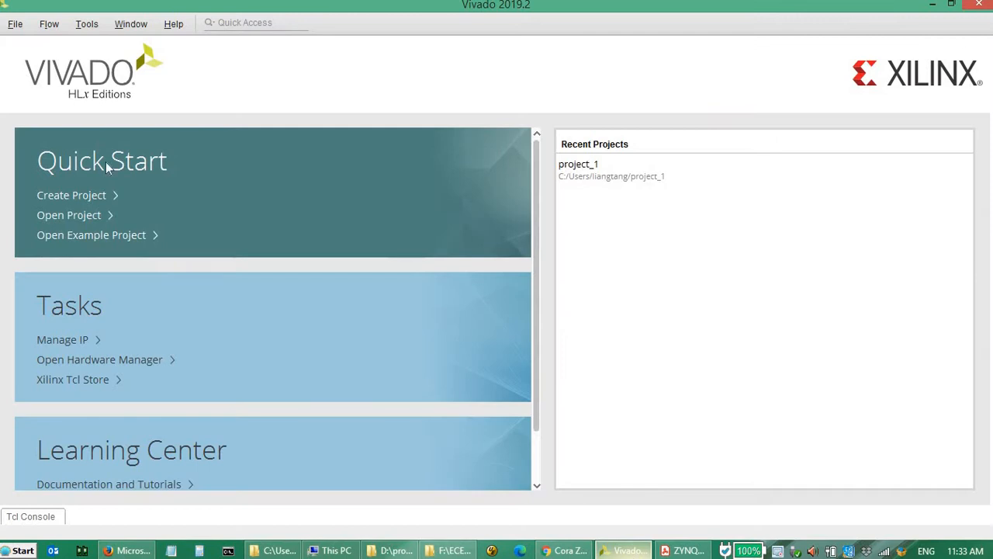
left_click(16, 26)
mouse_move(39, 61)
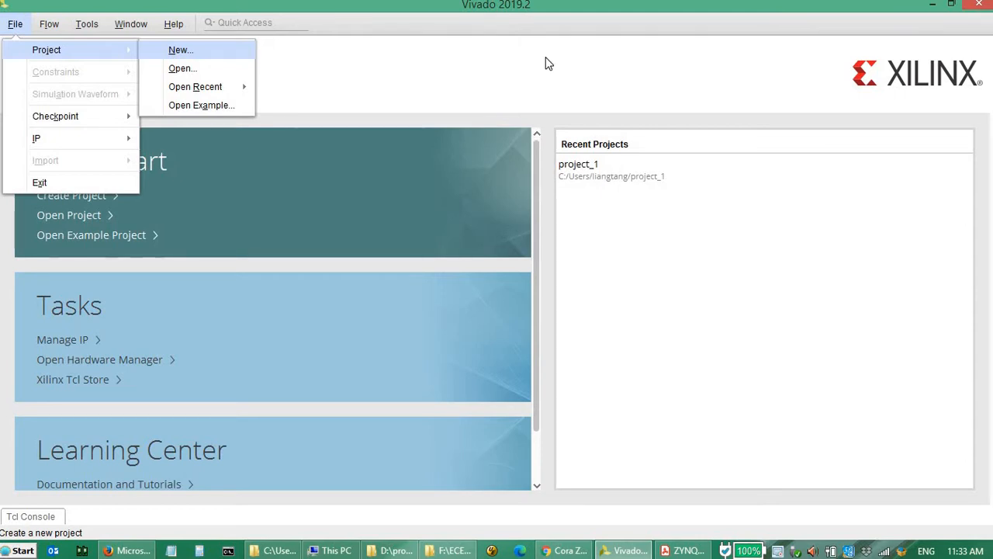
left_click(221, 54)
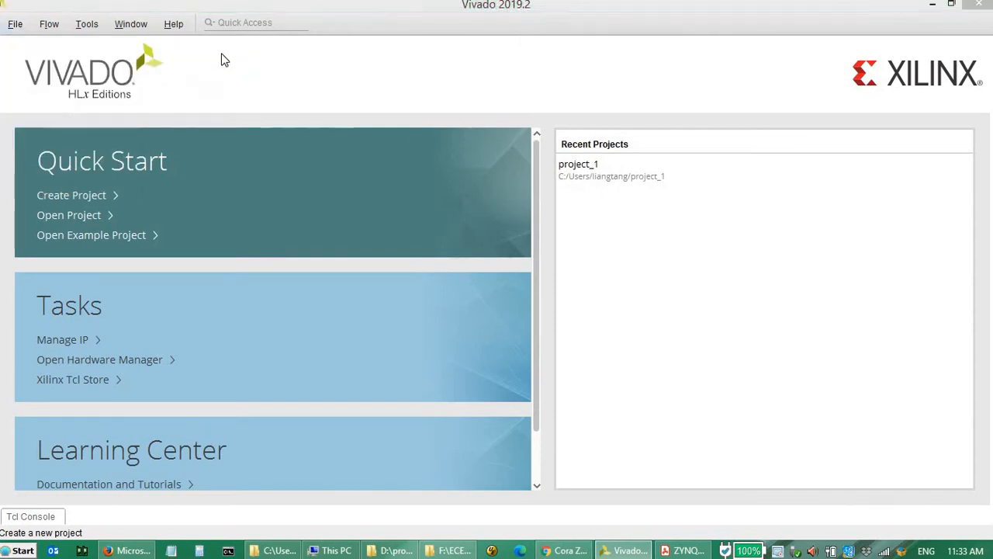
left_click(594, 486)
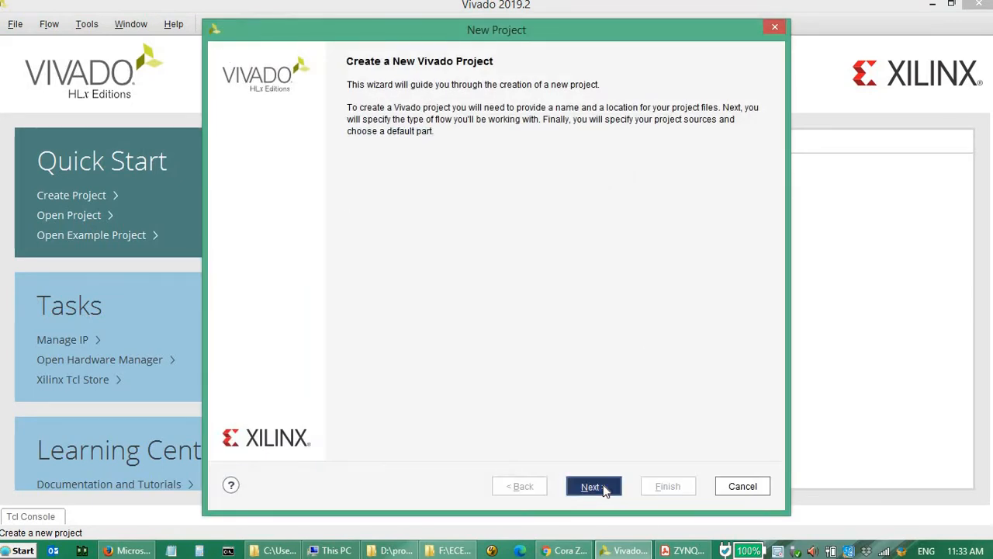
- Set the project location to the folder D:/projects/Xilinx/Vivado
left_click(755, 158)
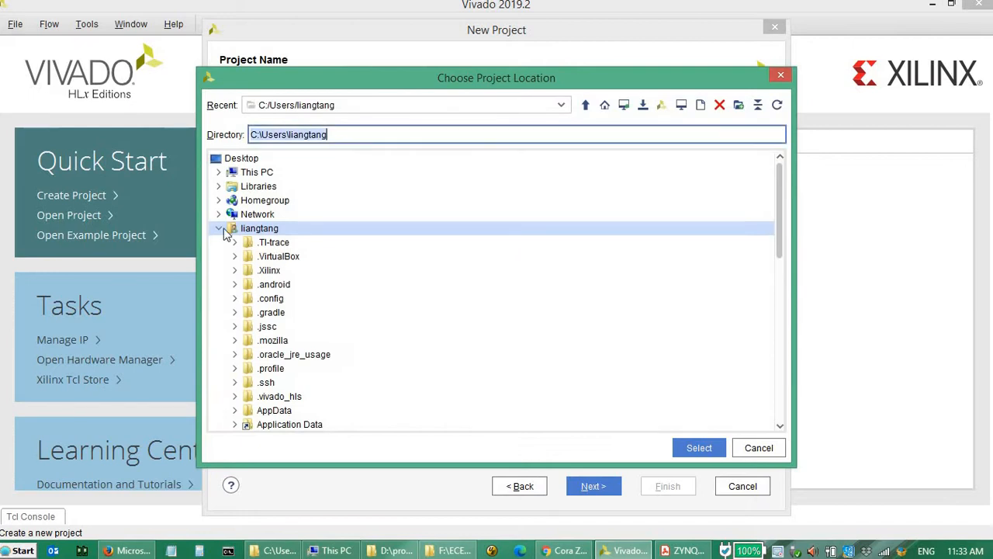
left_click(219, 229)
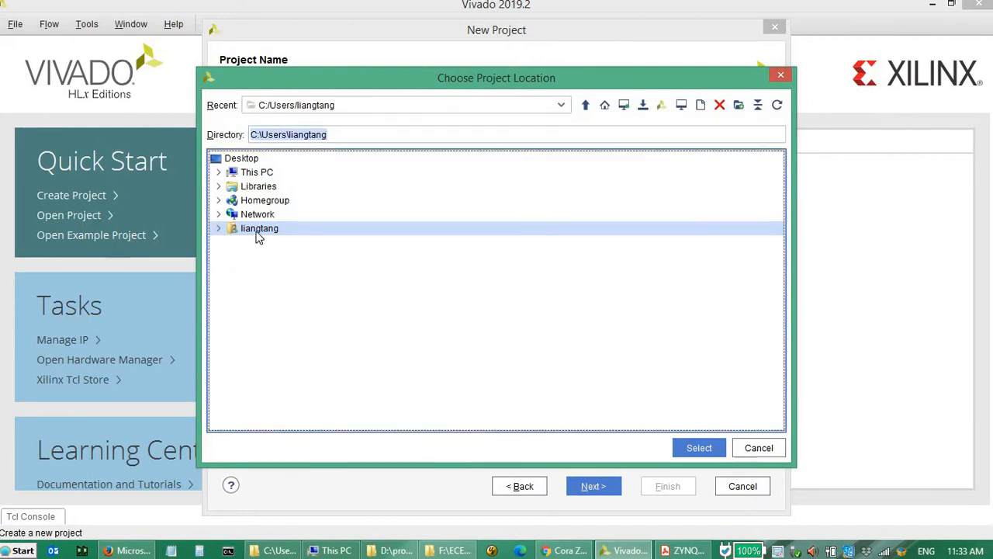
double_click(266, 172)
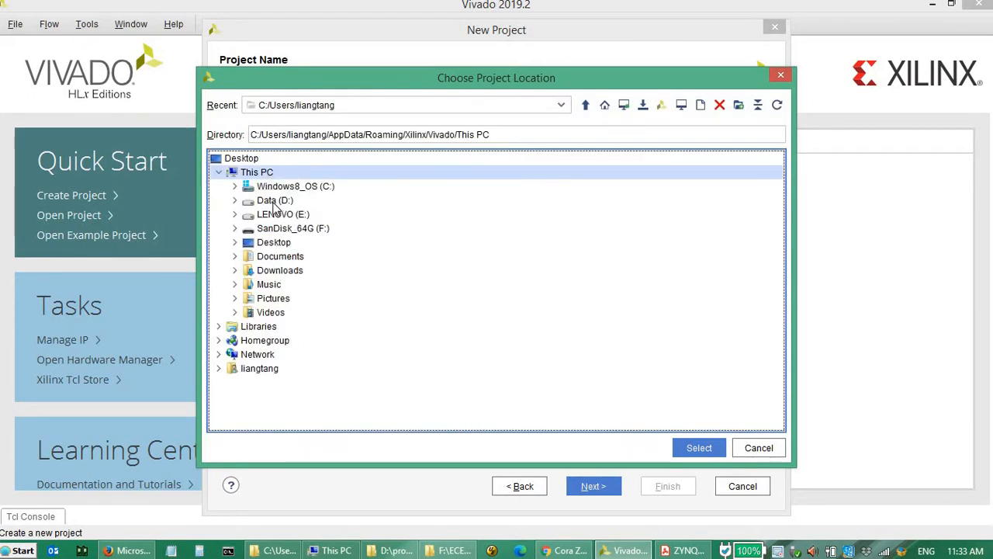
double_click(276, 202)
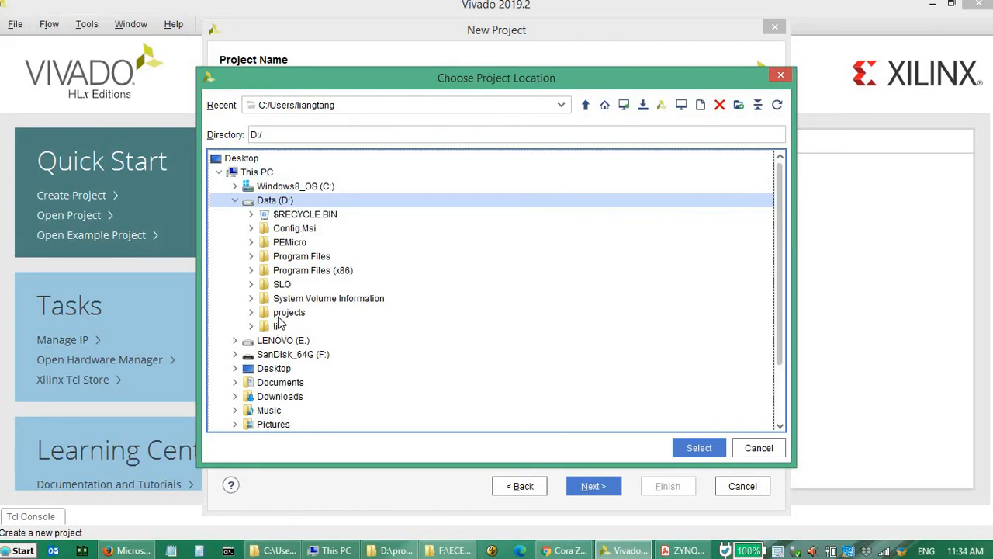
double_click(285, 314)
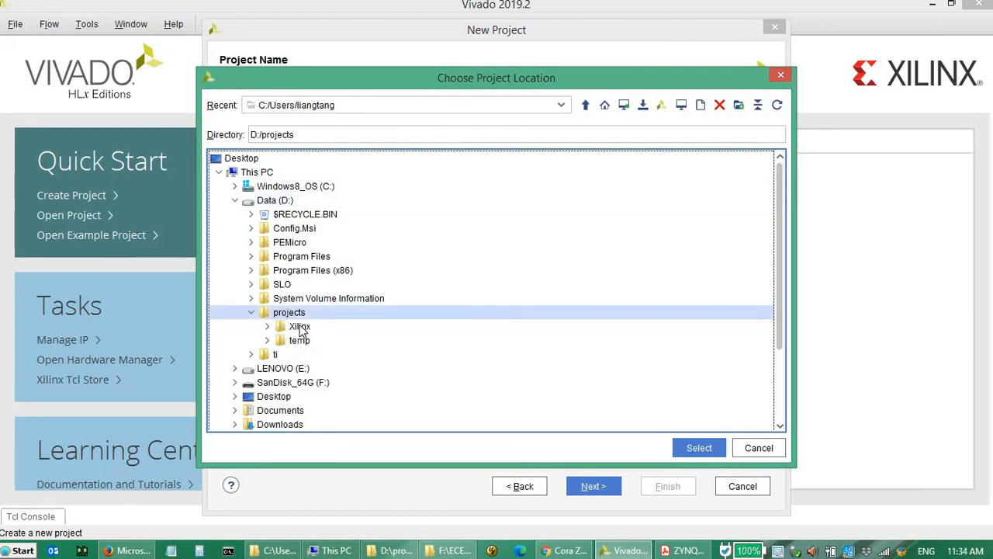
double_click(301, 327)
double_click(320, 357)
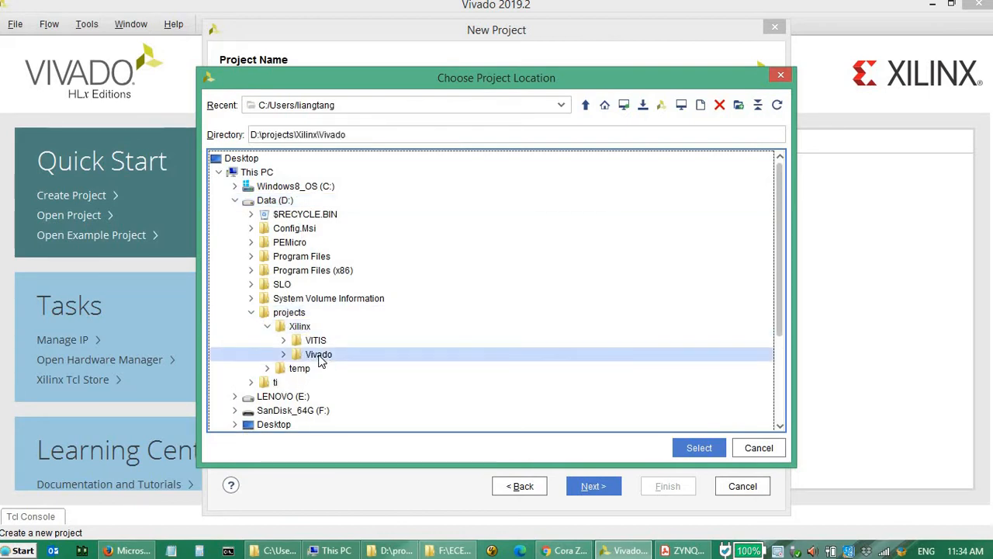
left_click(697, 447)
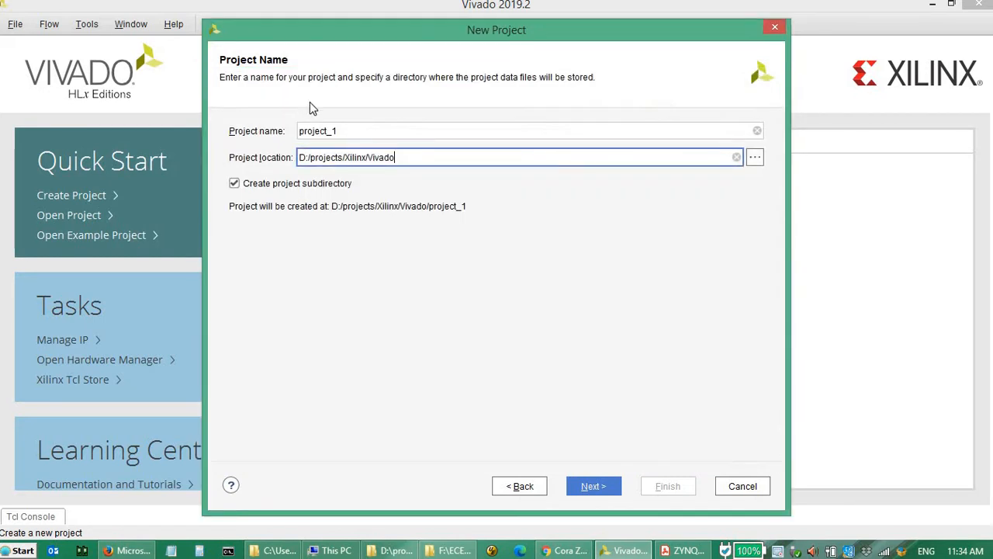
- Name the project hello_xsa and continue to the project type page
left_click_drag(354, 133, 194, 106)
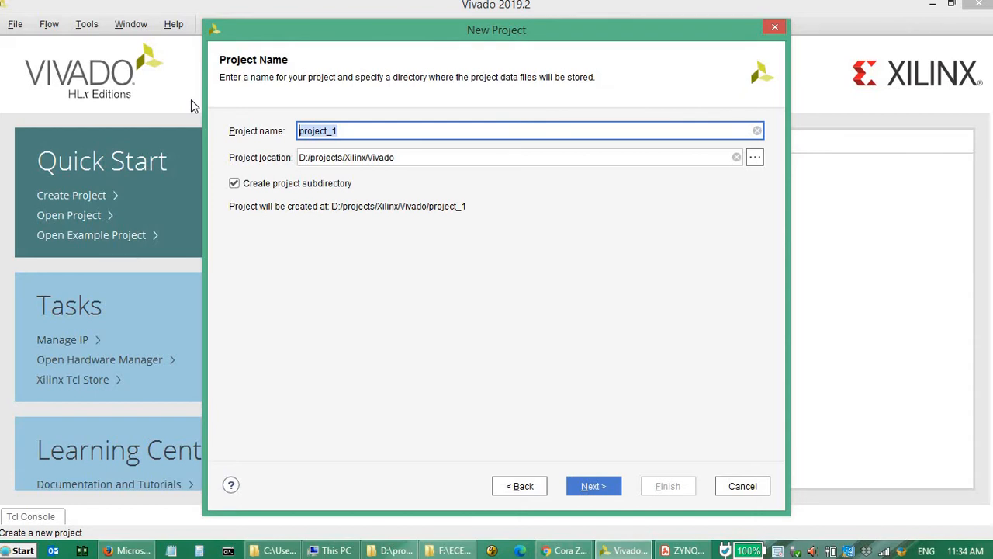
type("he")
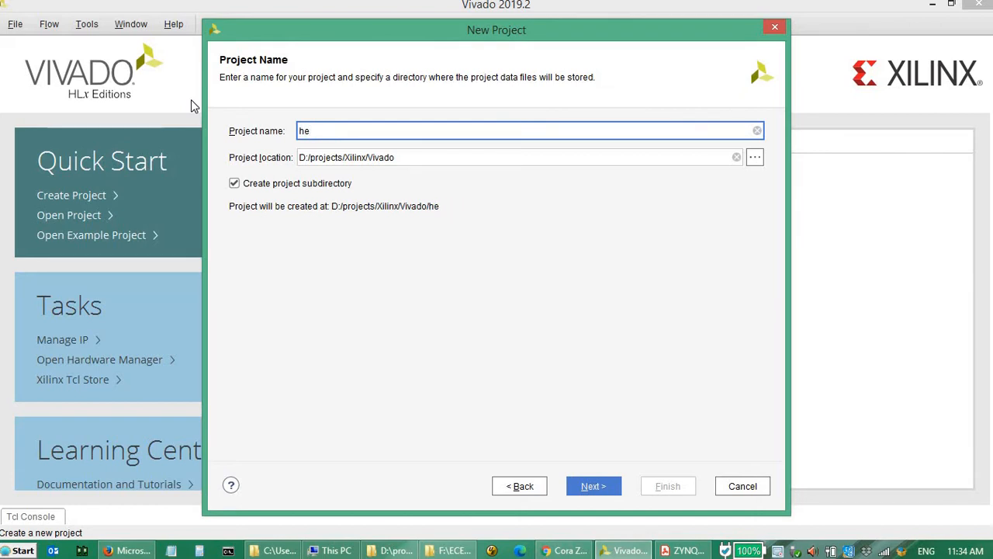
type("llo_xsa")
left_click(606, 493)
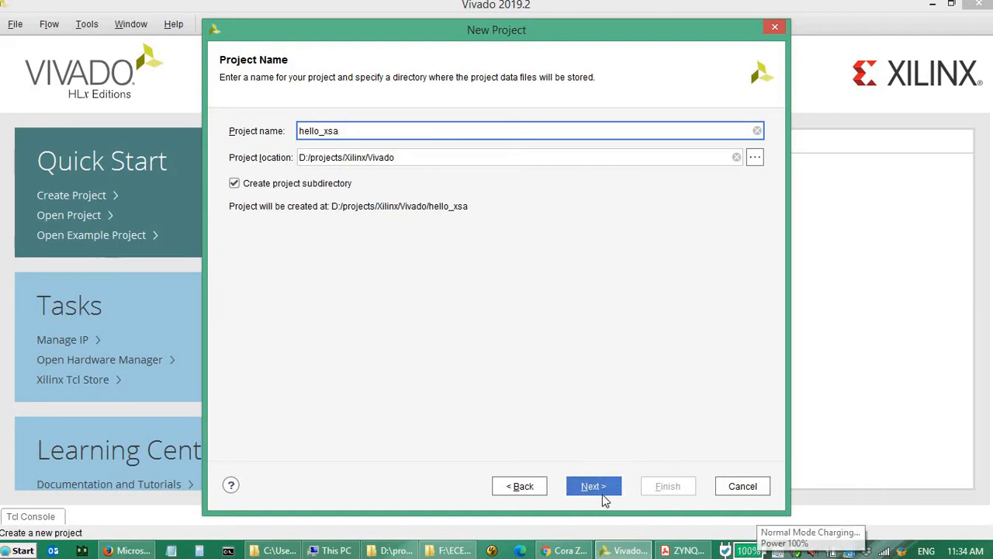
left_click(605, 494)
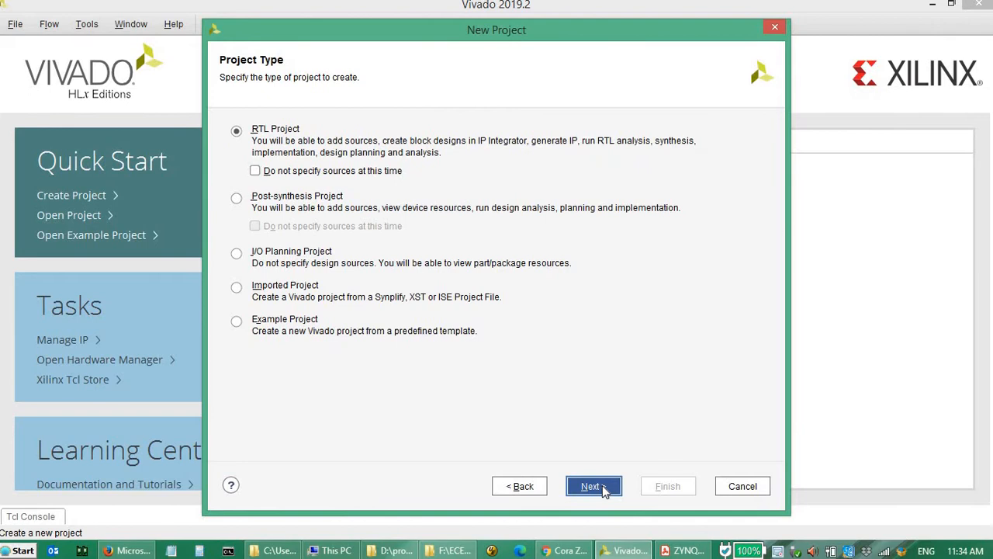
- Keep RTL Project as the project type and continue without adding source or constraint files
left_click(605, 489)
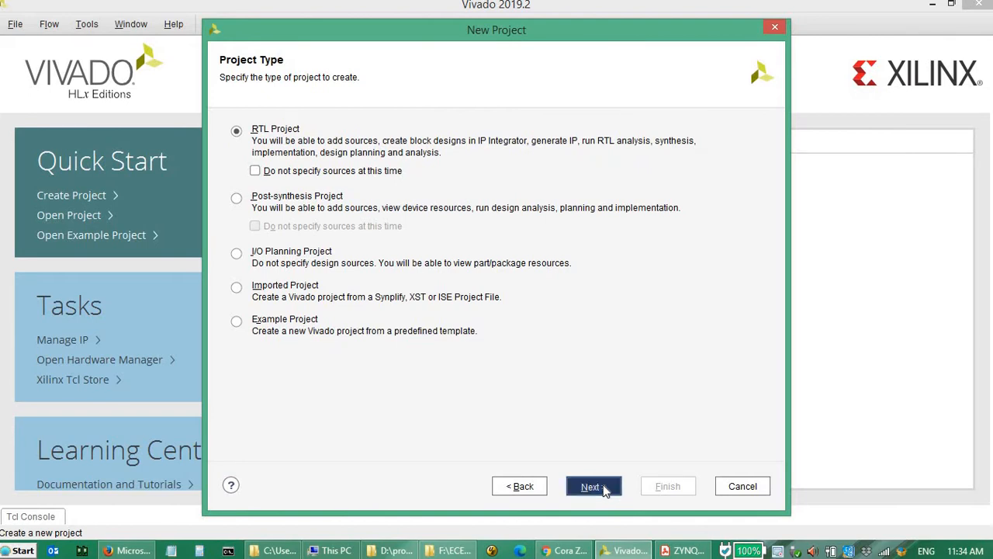
left_click(605, 490)
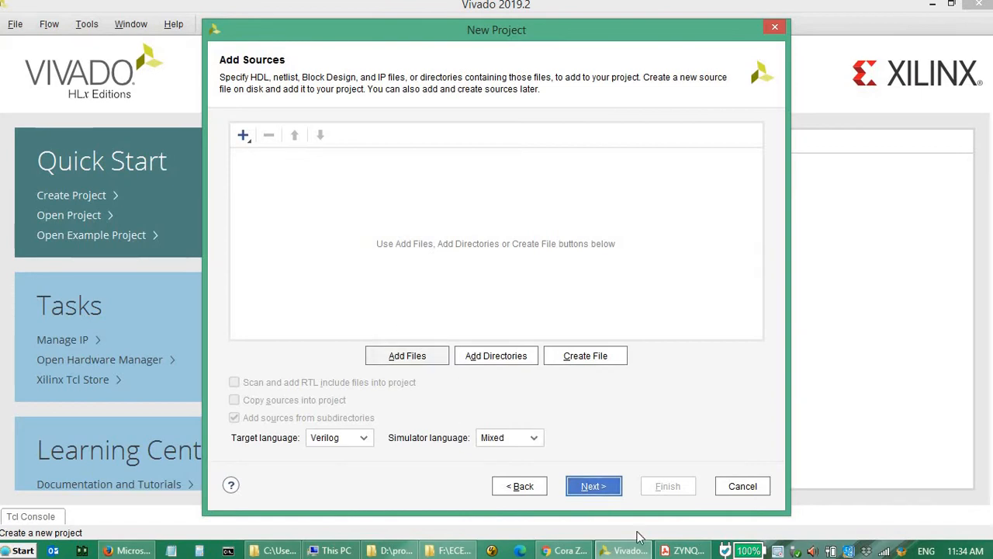
left_click(604, 488)
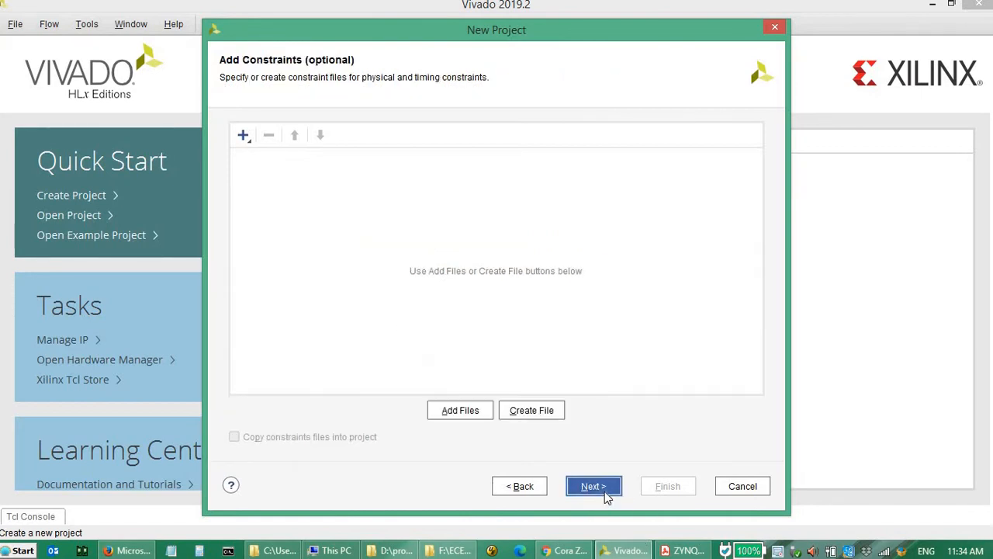
left_click(593, 487)
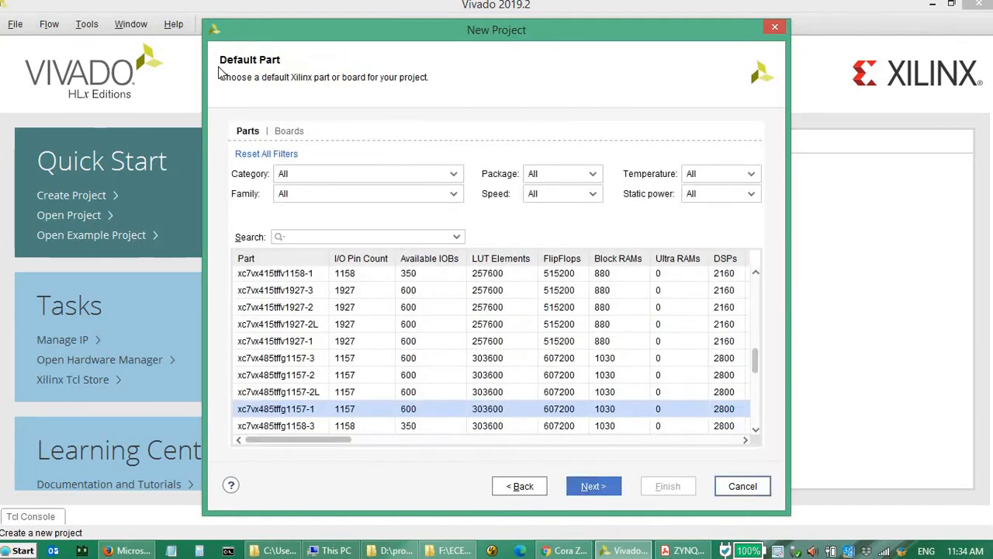
- Choose the Cora Z7-07S board as the project's default board, minimizing any browser windows its links open
left_click(303, 133)
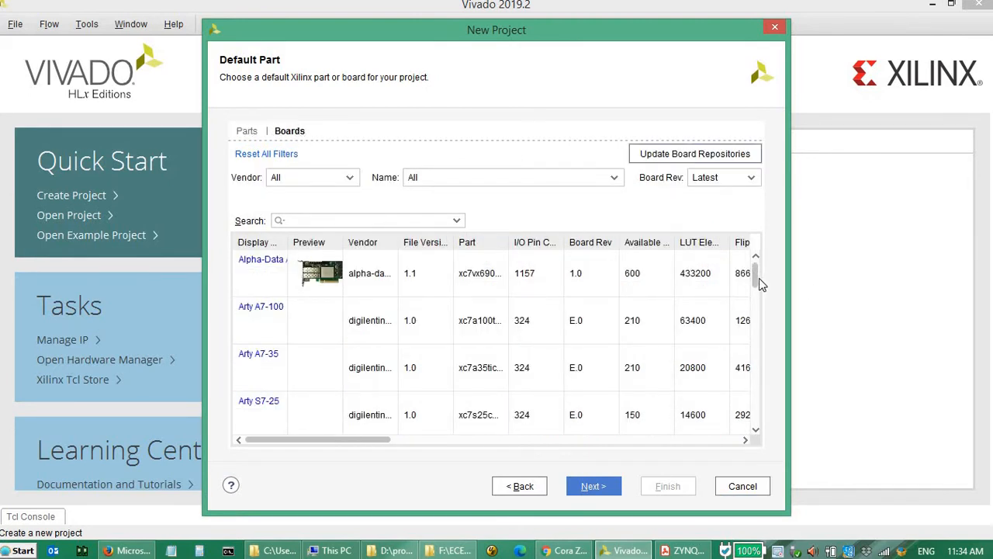
left_click_drag(755, 271, 760, 300)
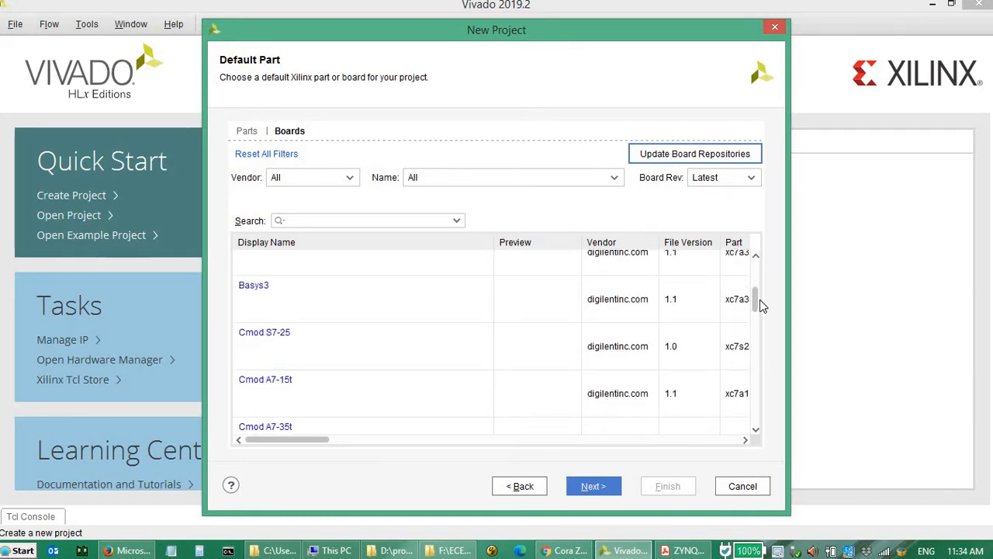
left_click_drag(759, 300, 756, 313)
left_click(346, 416)
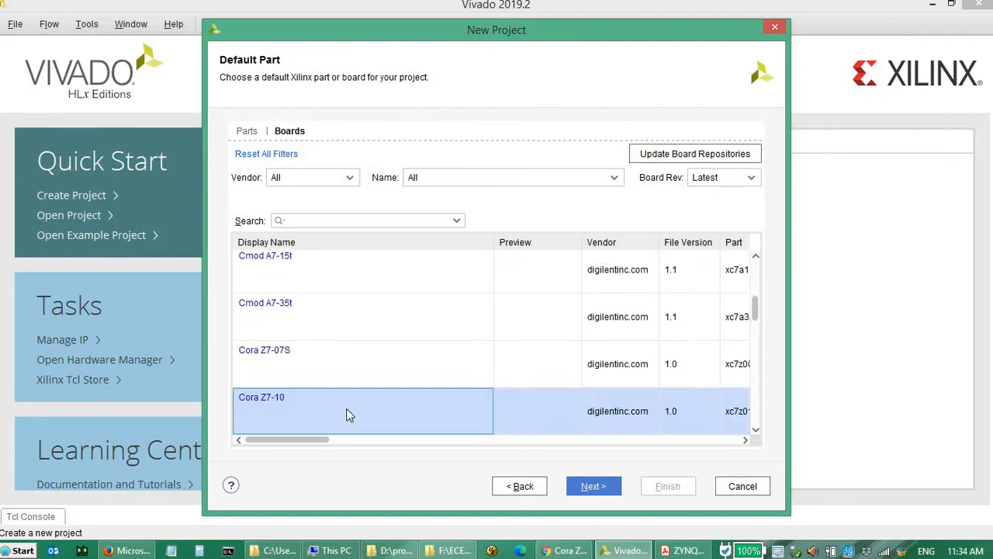
scroll(346, 416, "down", 1)
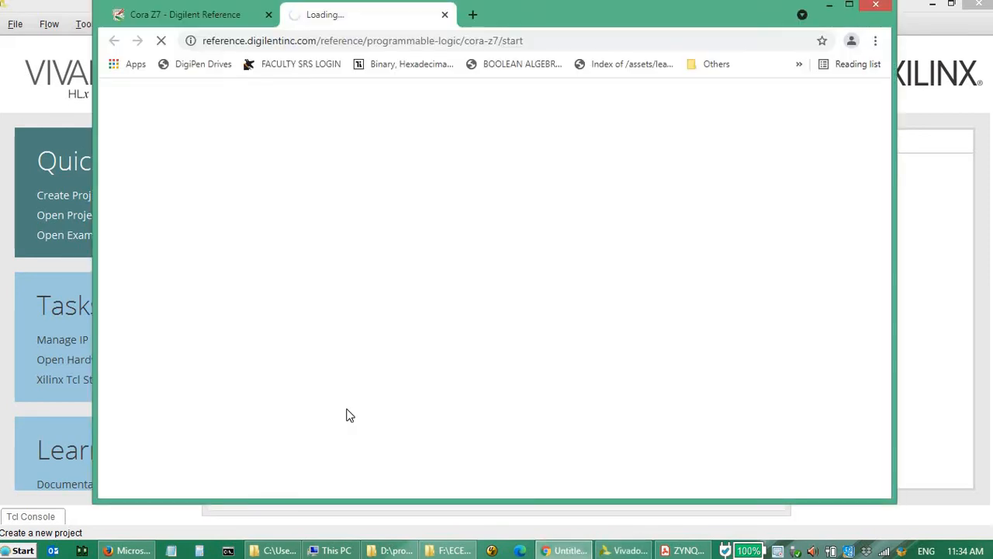
left_click(830, 4)
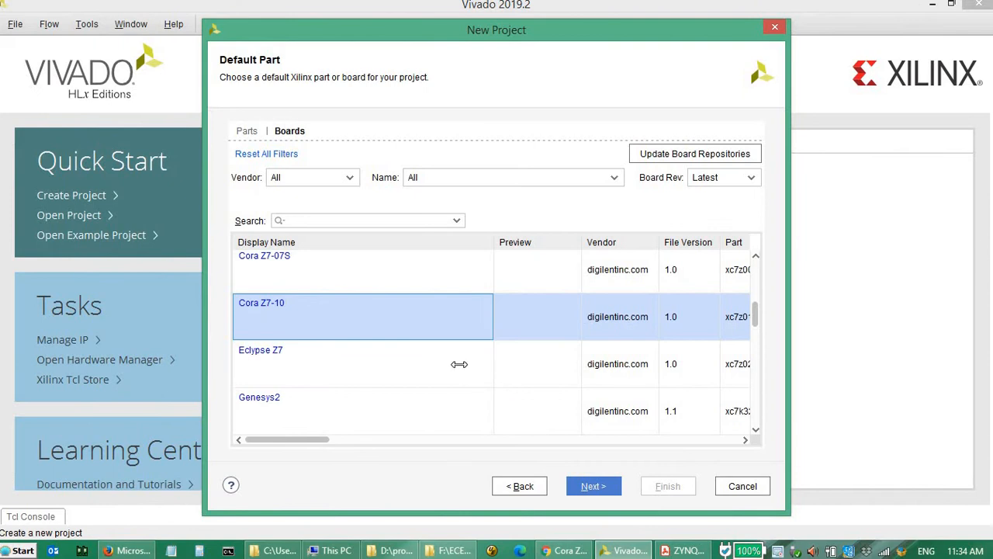
scroll(458, 381, "up", 2)
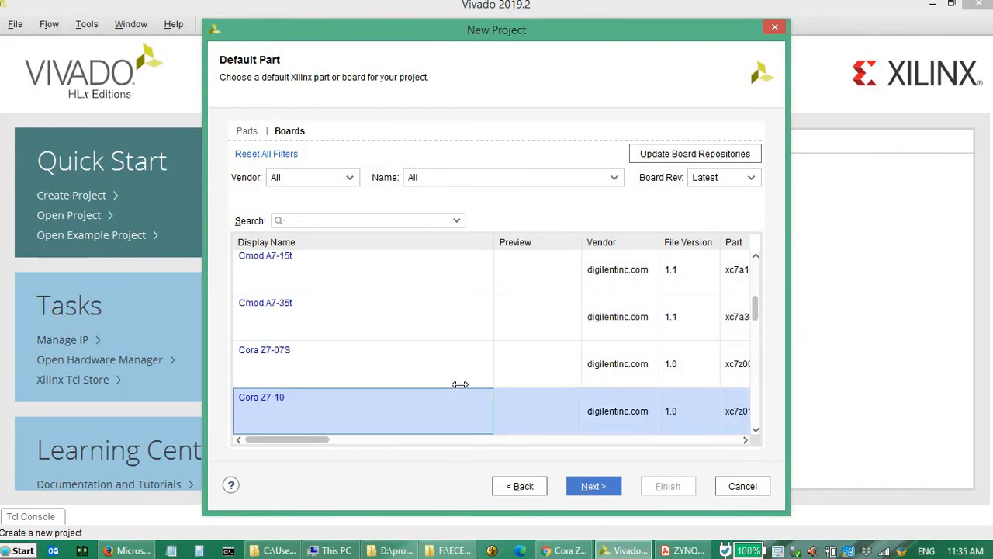
left_click(262, 351)
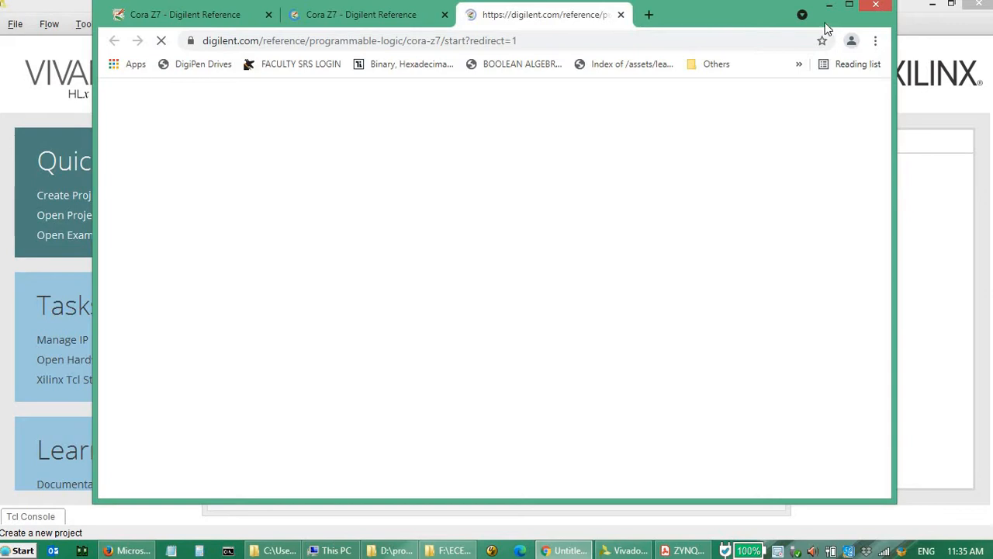
left_click(829, 5)
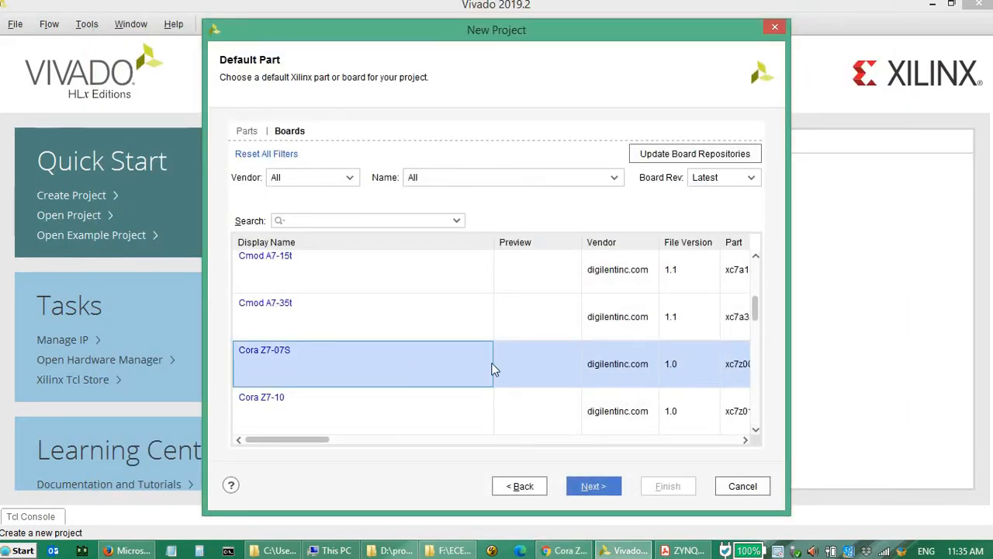
- Accept the board selection and finish creating the hello_xsa project from the summary page
left_click(610, 489)
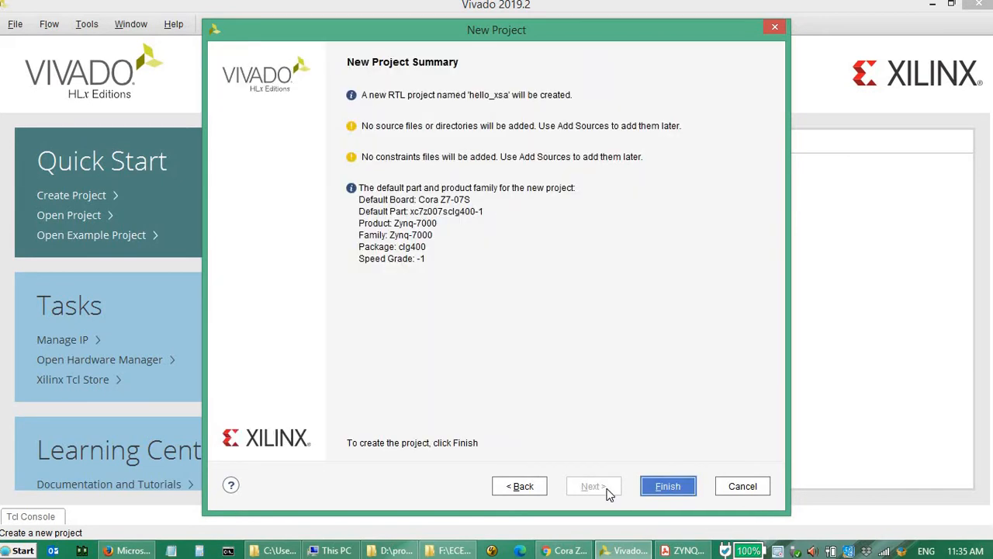
left_click(674, 489)
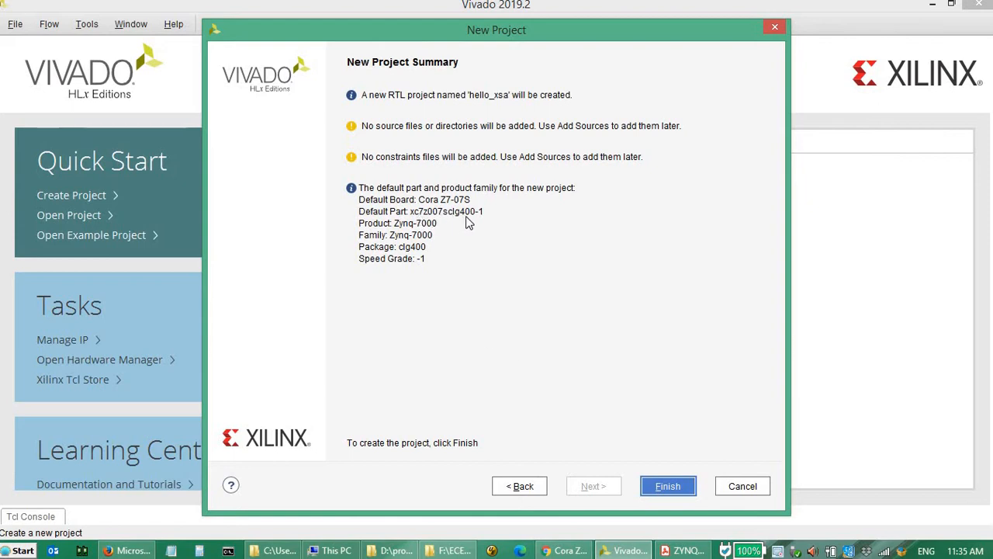
left_click(680, 494)
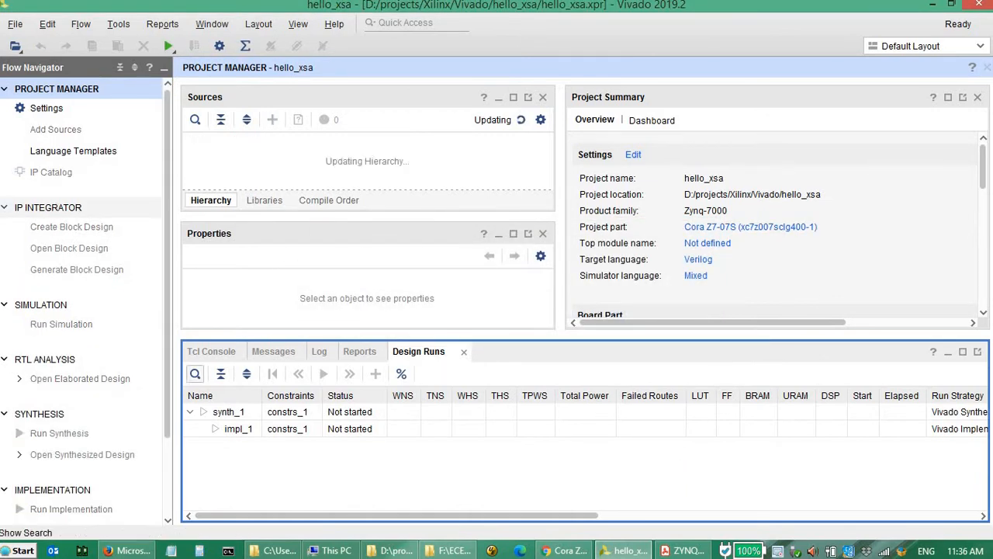
- Switch to the ZYNQ_FPGA_SDK.pdf guide in Acrobat Reader and read the Design in Vivado steps in section 2.3
left_click(701, 551)
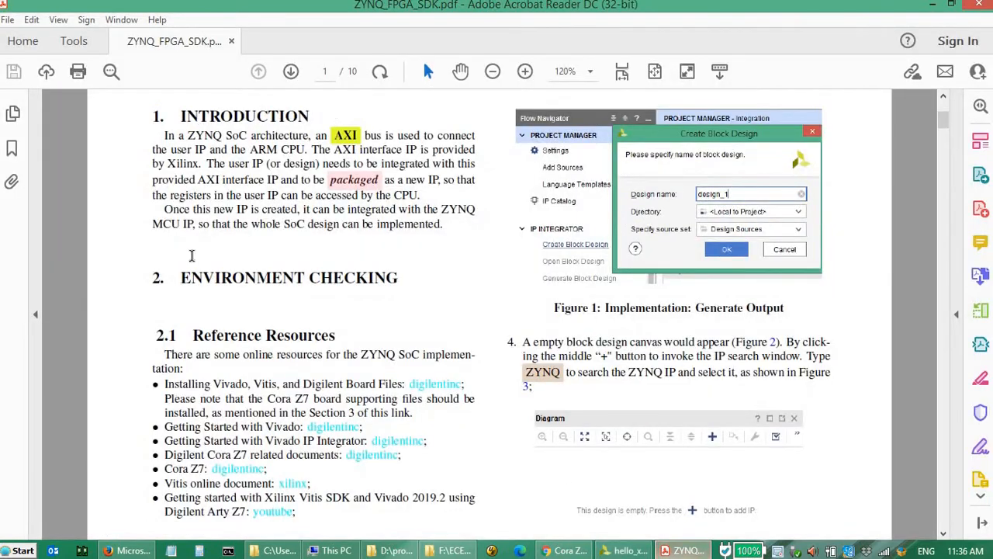
scroll(193, 257, "down", 5)
scroll(302, 469, "down", 2)
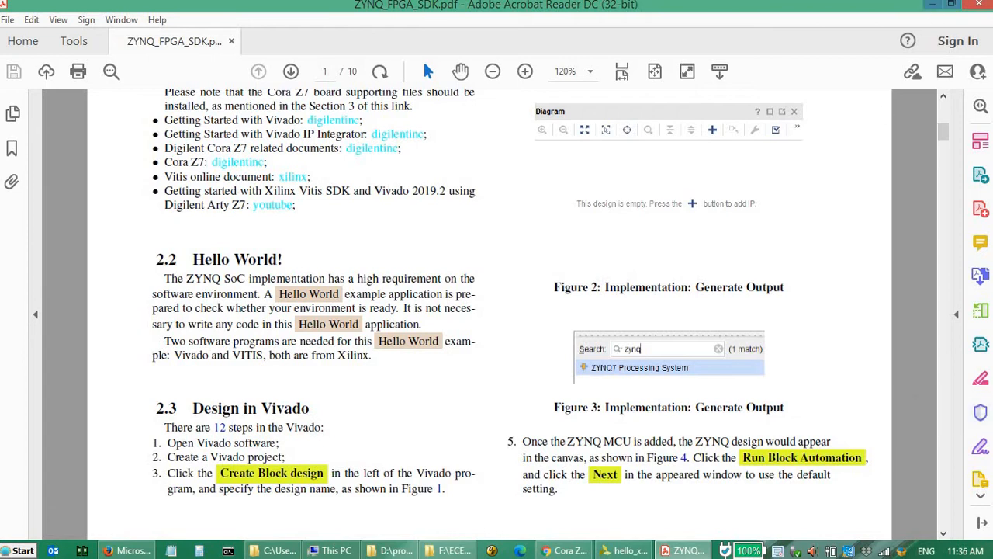
- Switch back to Vivado and create a block design named design_1, local to the project, in the Design Sources set
left_click(630, 551)
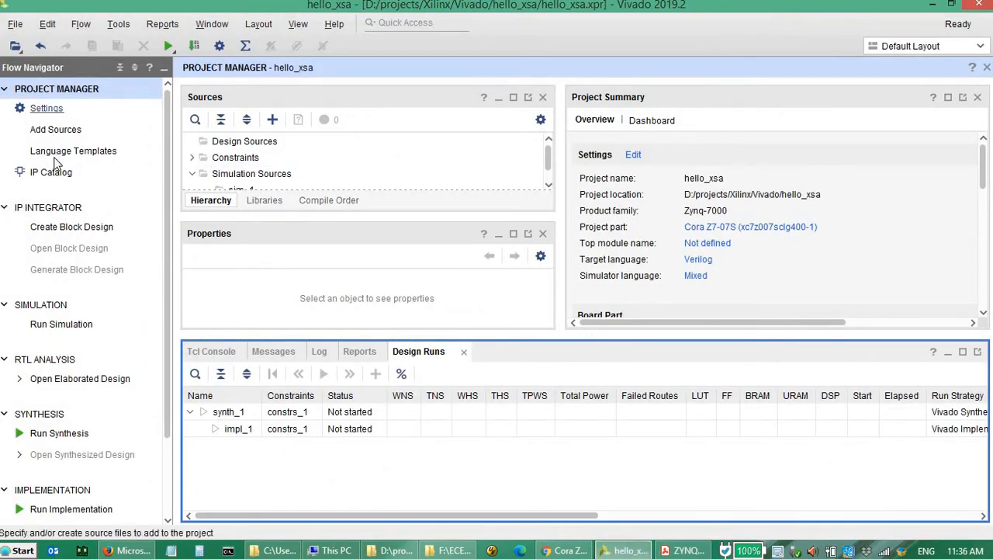
left_click(71, 230)
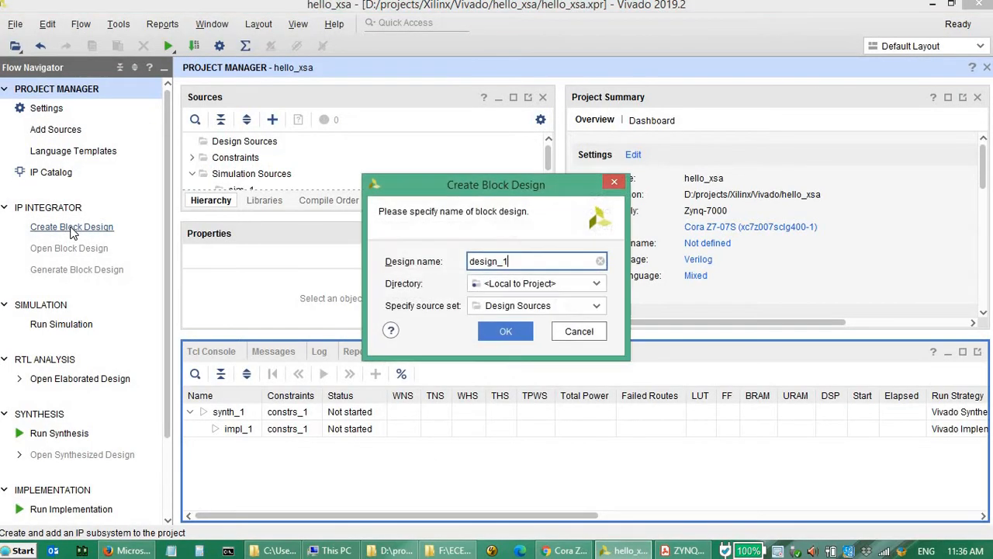
left_click(505, 333)
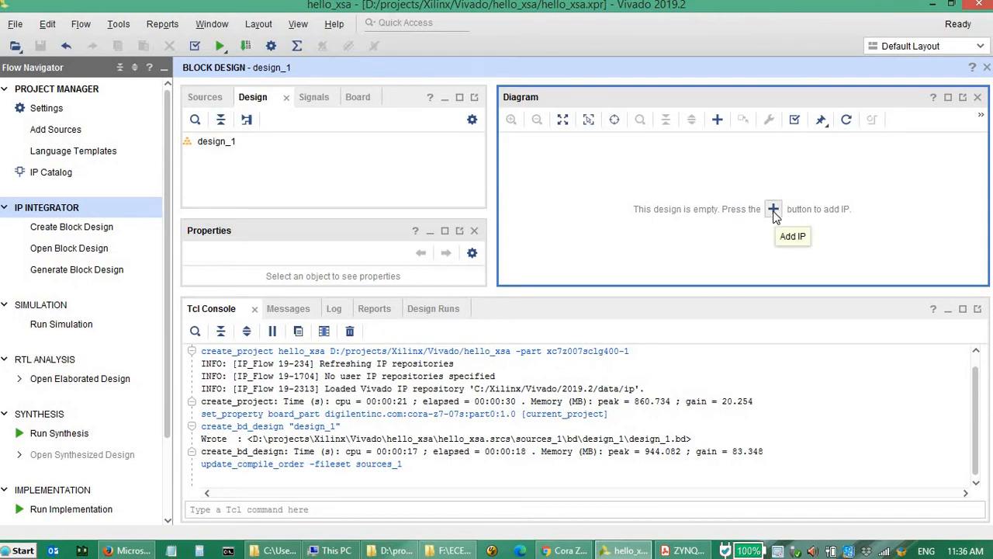
- Add the ZYNQ7 Processing System IP to the block design and run block automation on it with the default settings
left_click(773, 211)
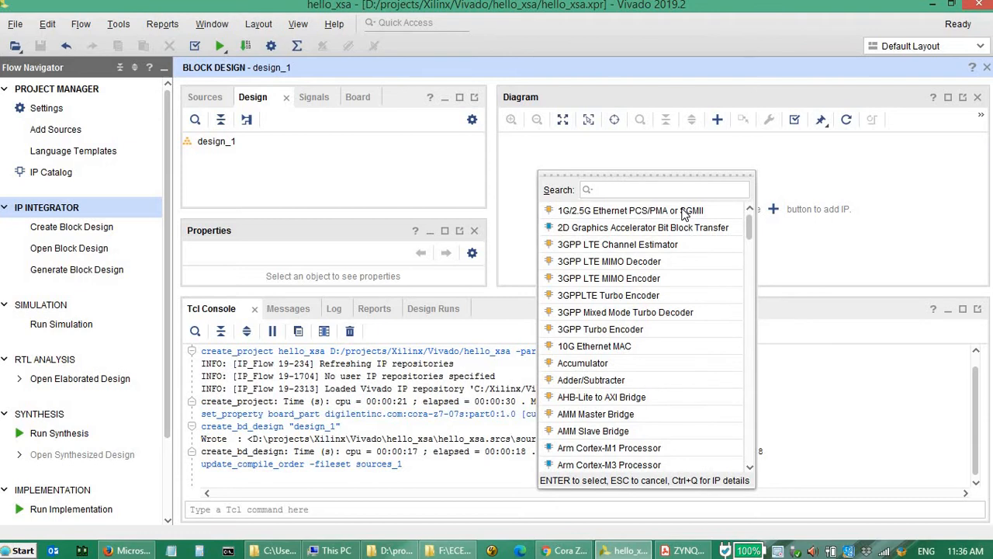
type("zynq")
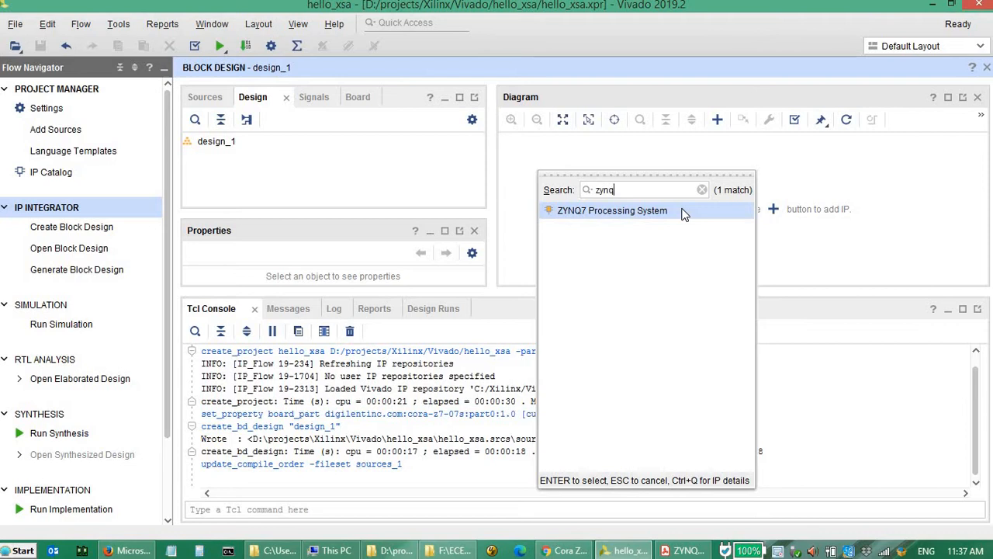
double_click(658, 212)
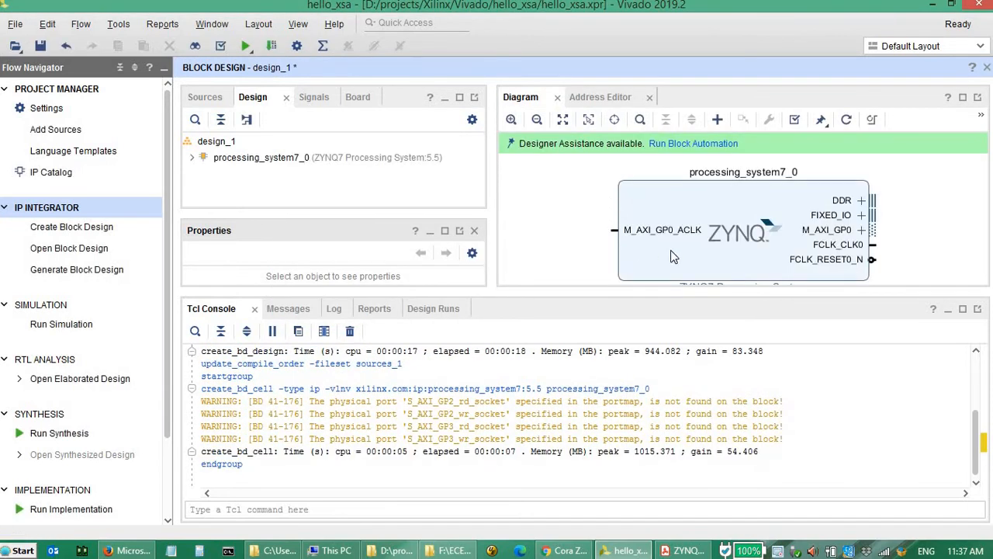
left_click(718, 145)
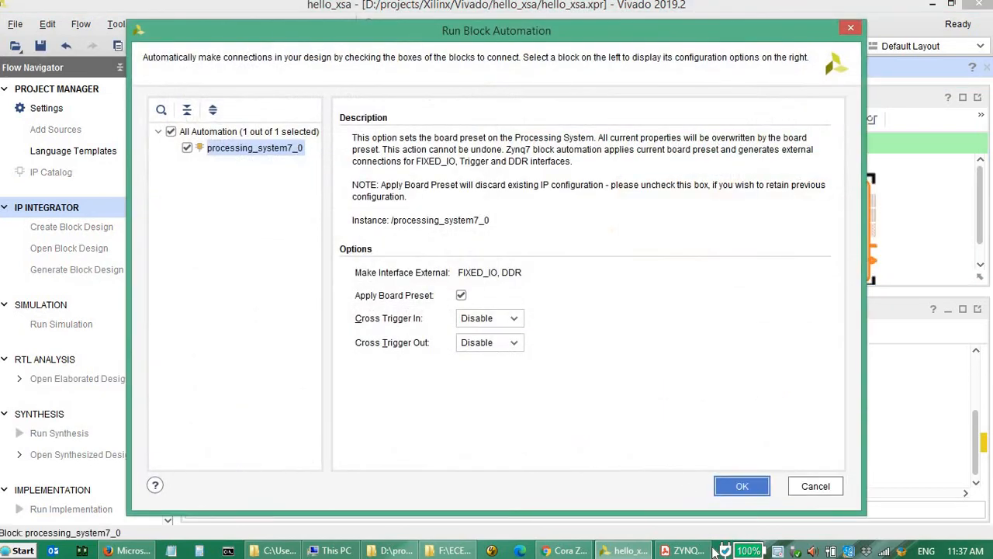
left_click(741, 486)
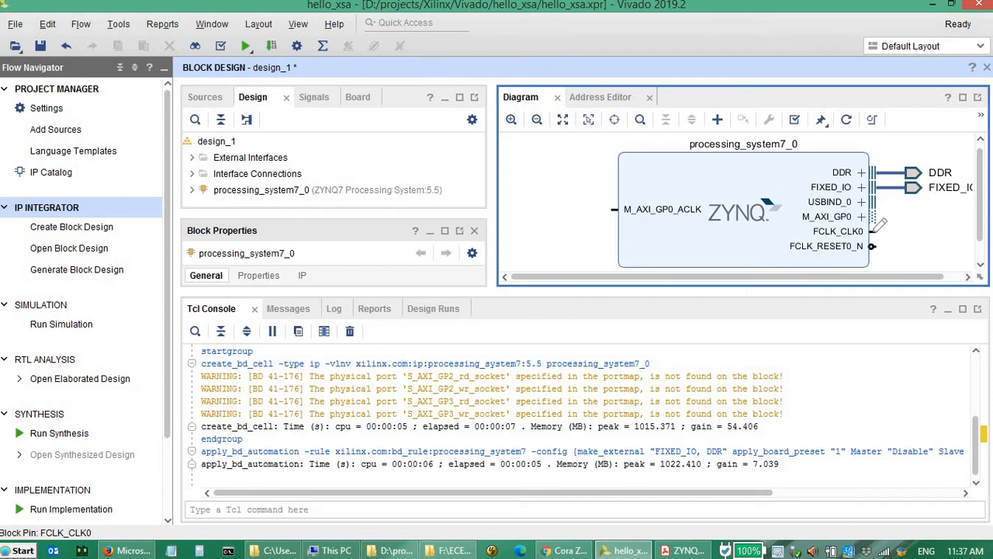
- Connect the FCLK_CLK0 output to the M_AXI_GP0_ACLK input of the processing system and enlarge the diagram area
left_click_drag(874, 230, 891, 249)
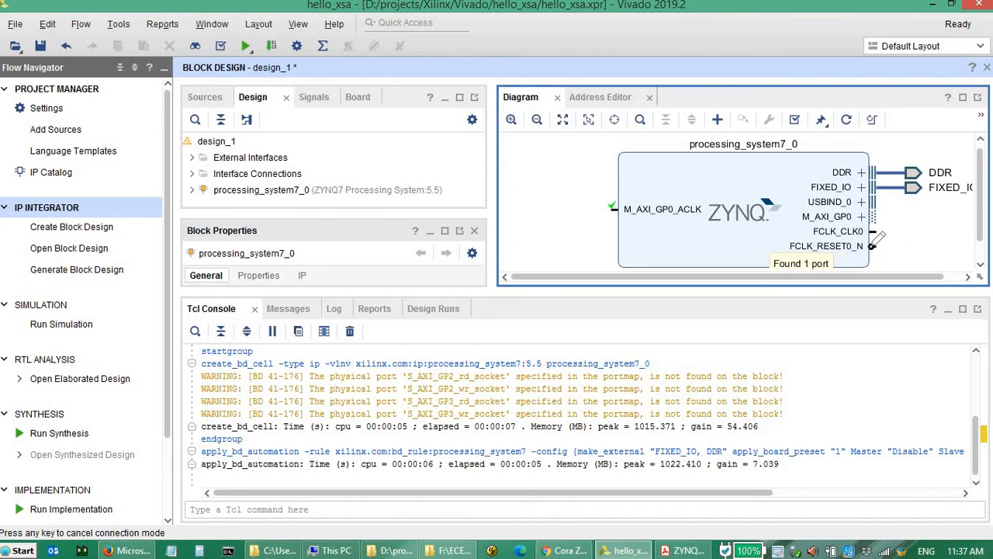
mouse_move(881, 232)
left_mouse_down()
mouse_move(893, 240)
mouse_move(592, 214)
mouse_move(609, 208)
left_mouse_up()
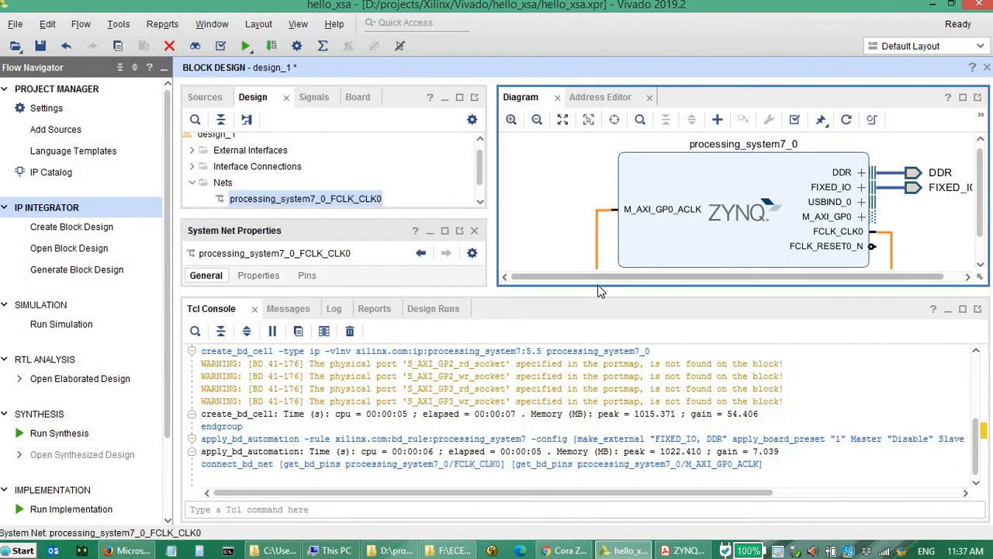
left_click_drag(603, 287, 600, 376)
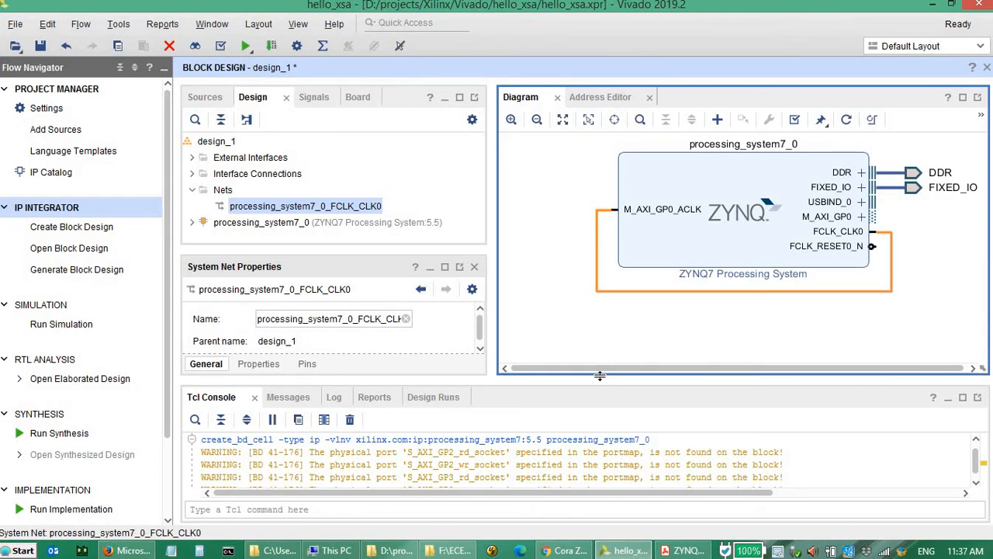
- Validate the block design, dismiss the critical messages and save the design
left_click(791, 119)
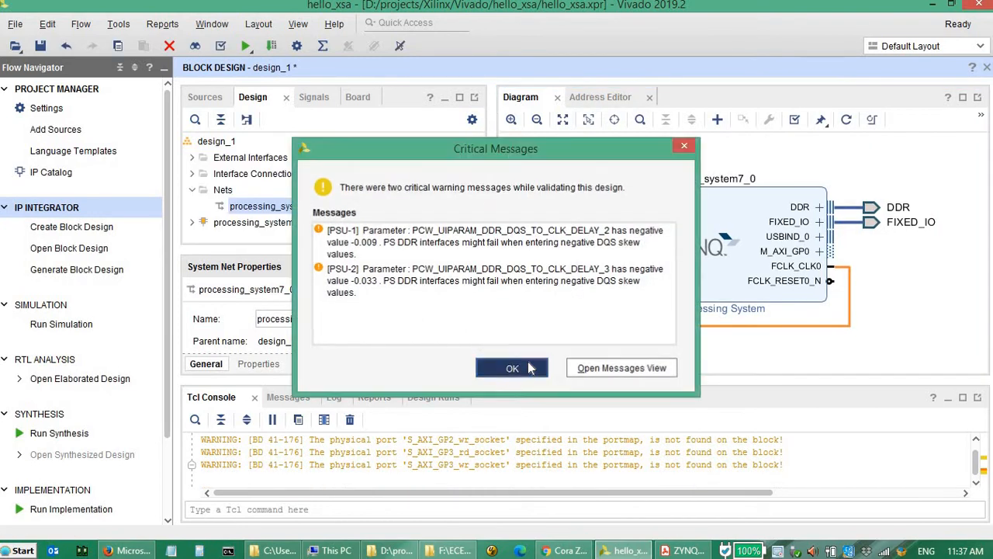
left_click(512, 367)
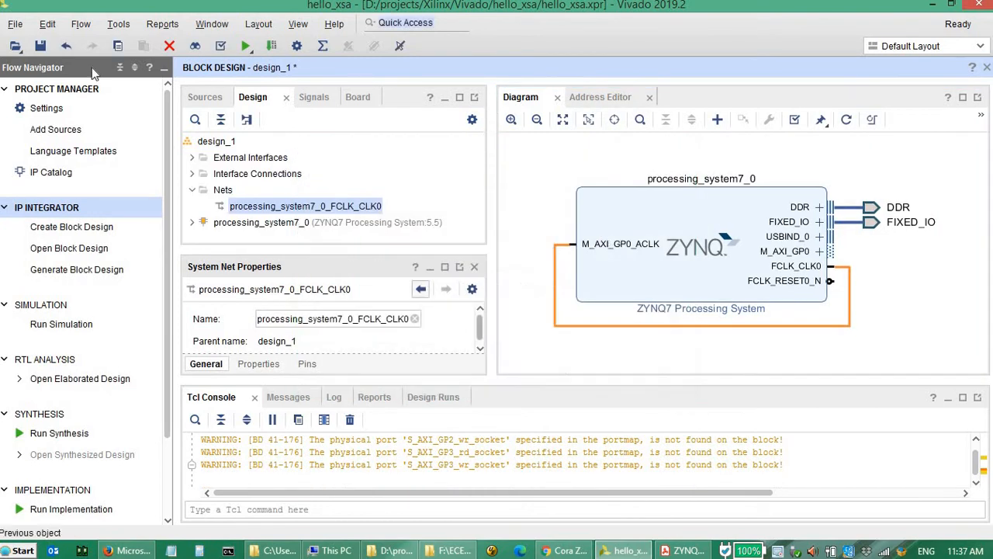
left_click(42, 46)
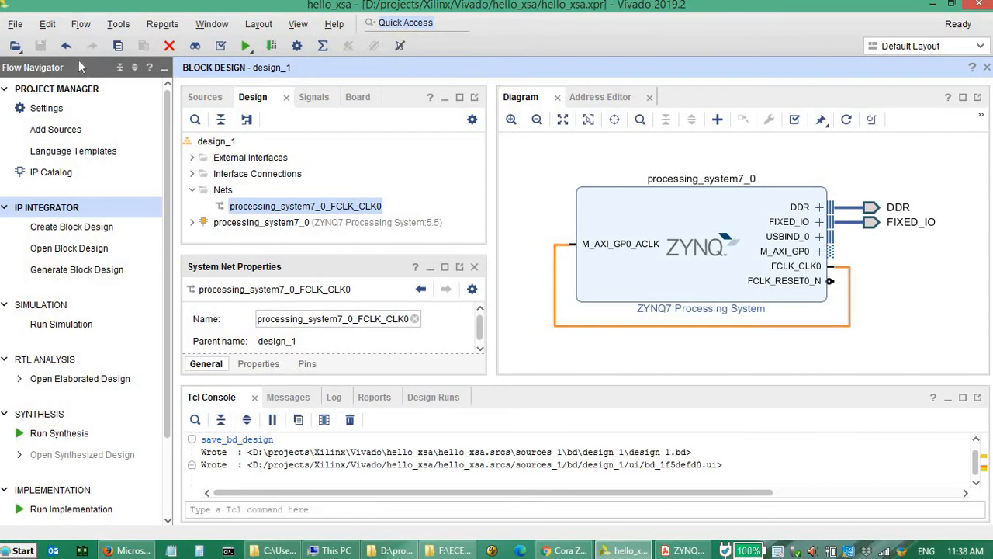
- Generate the block design's output products using Out of context per IP synthesis and 2 jobs
left_click(79, 269)
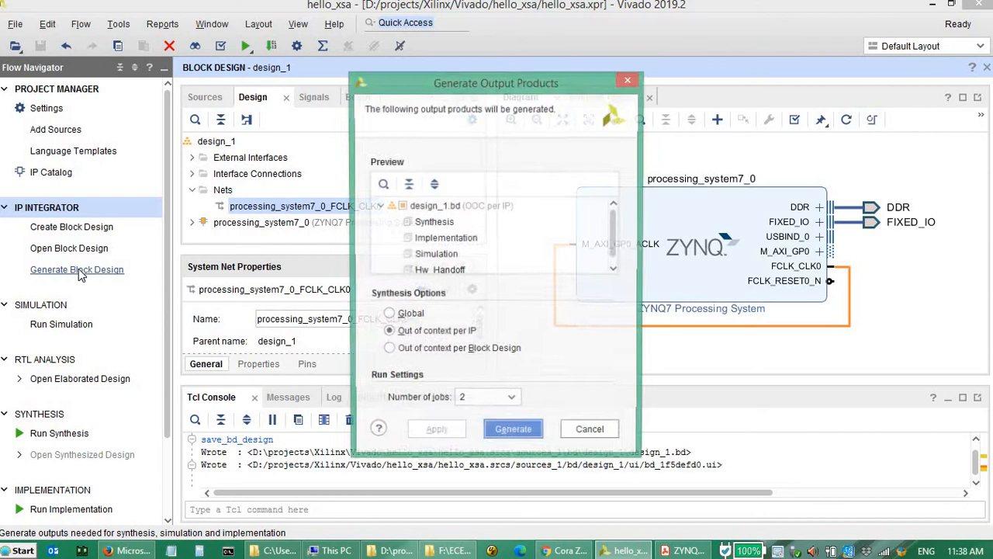
left_click(514, 434)
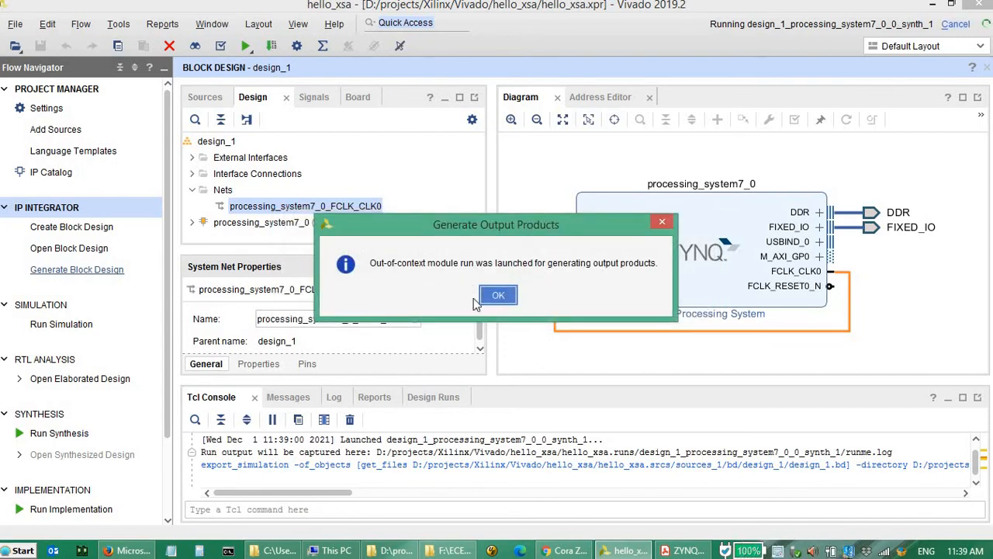
left_click(500, 297)
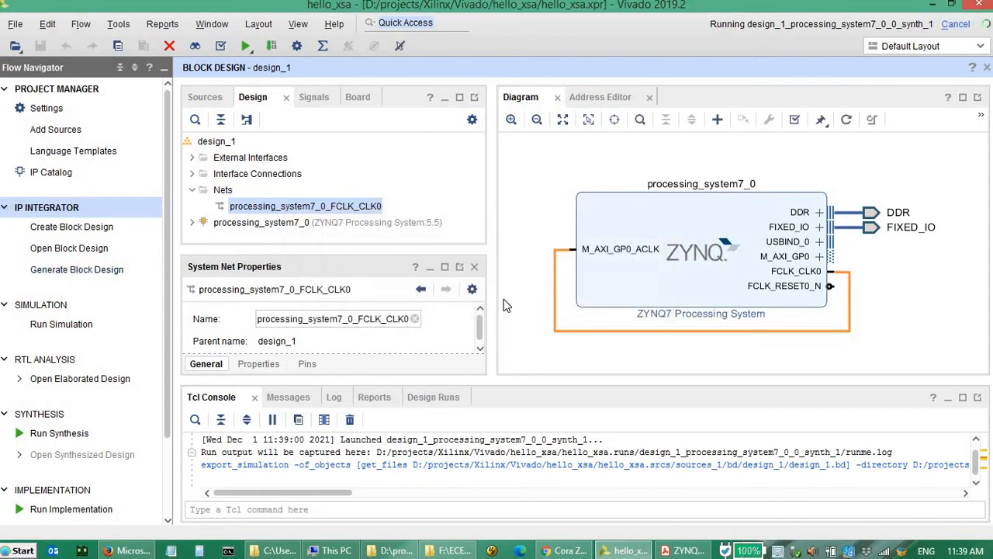
- Create an HDL wrapper for the design_1 source, choosing to copy the generated wrapper to allow user edits
left_click(207, 100)
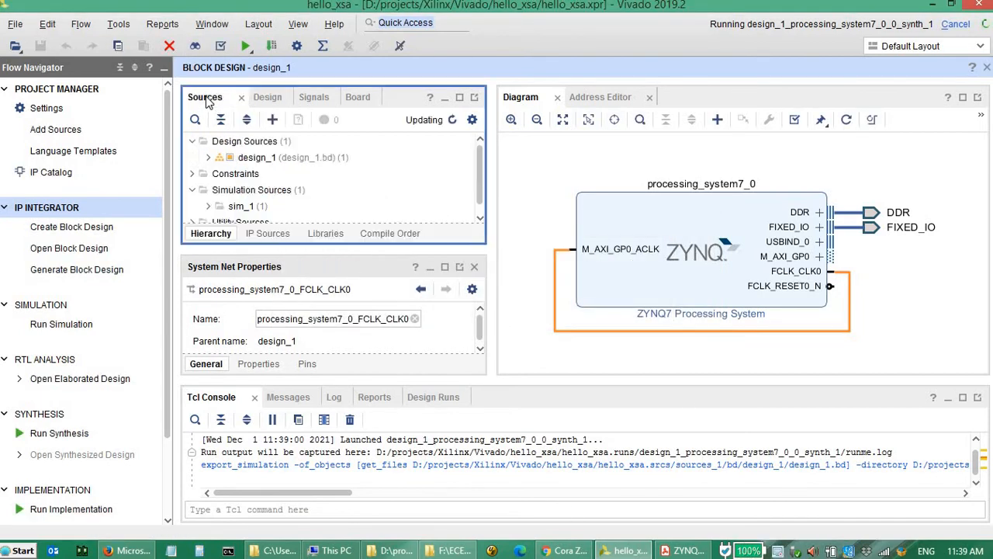
left_click(261, 160)
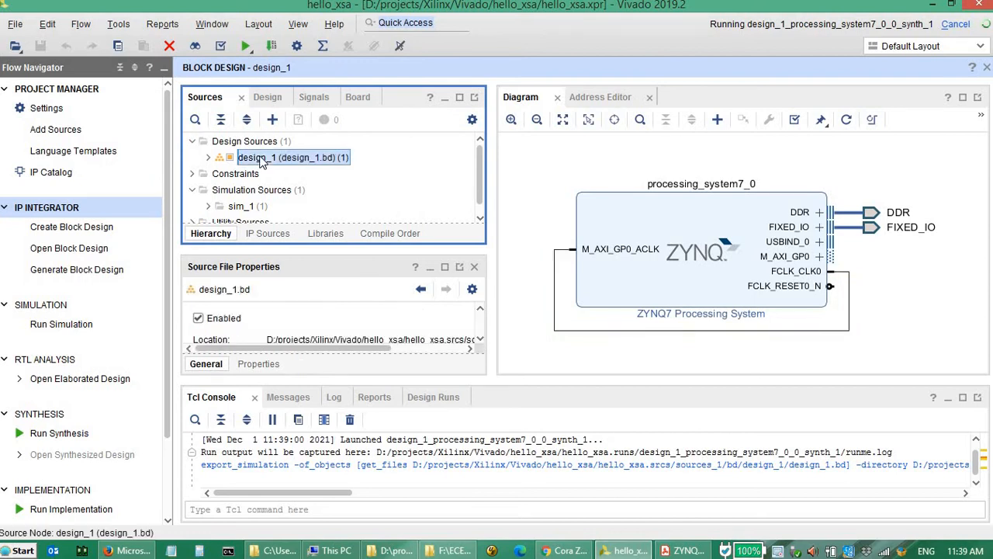
right_click(261, 160)
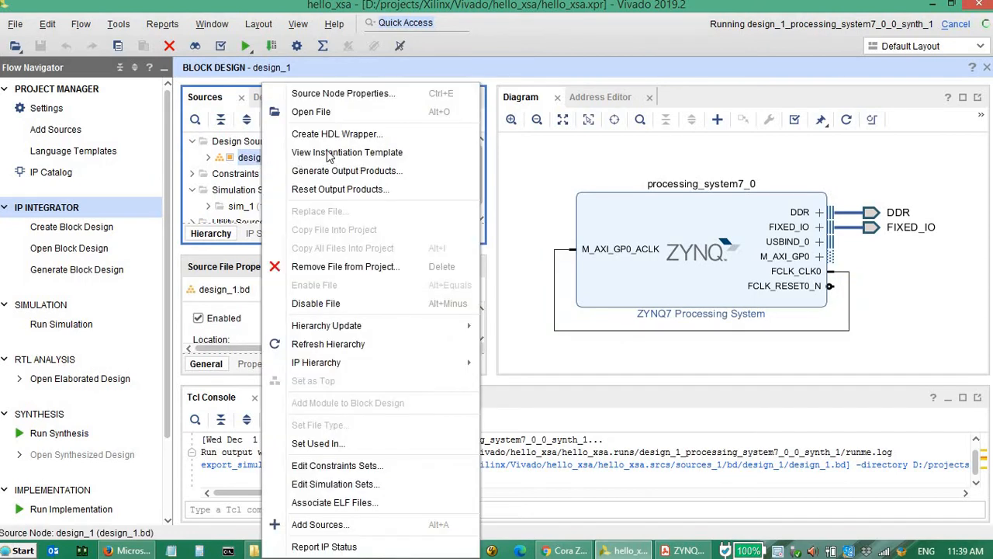
left_click(365, 136)
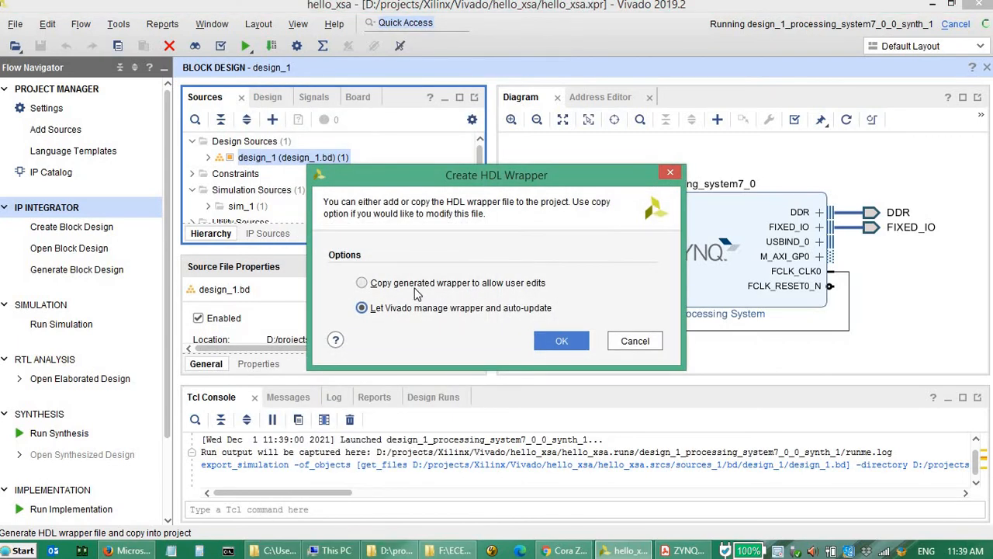
left_click(363, 284)
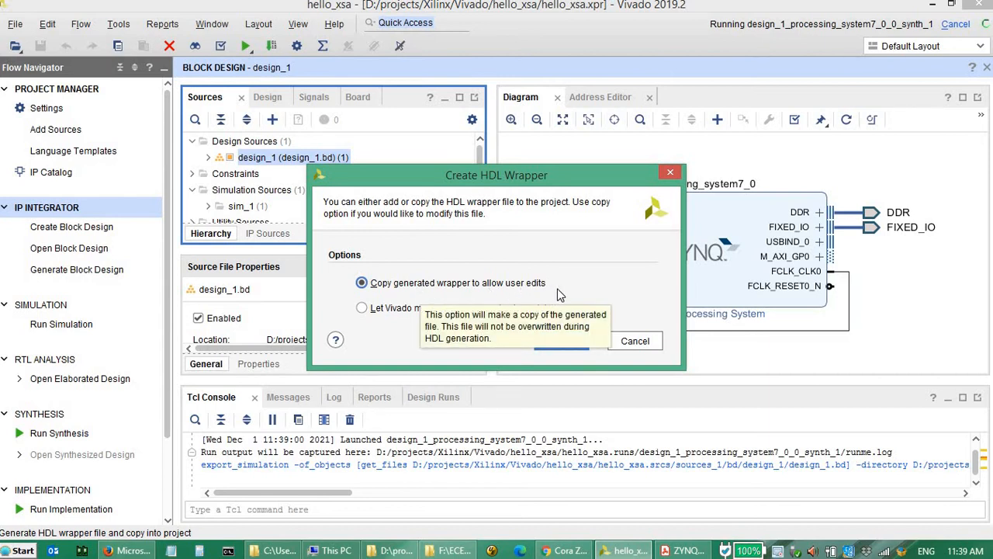
left_click(567, 348)
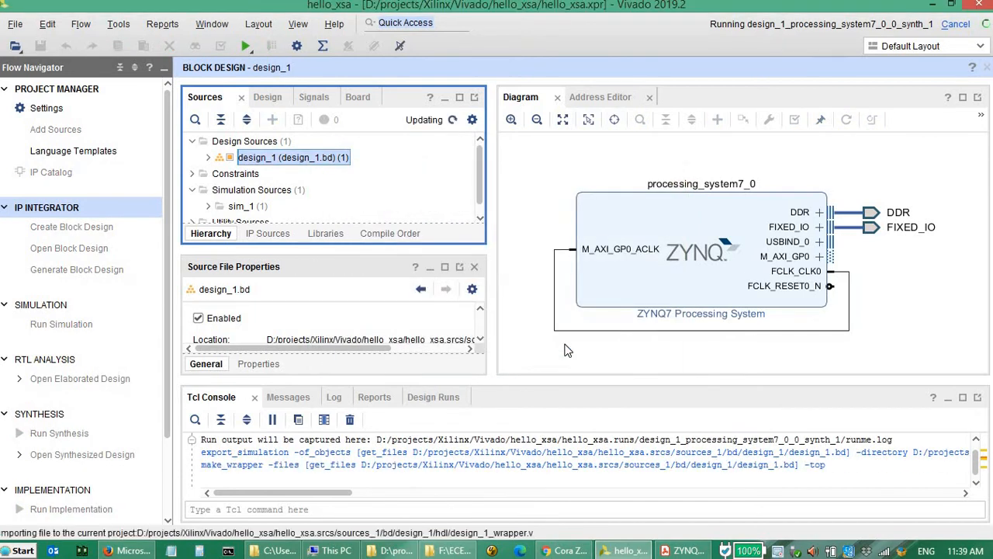
left_click(497, 302)
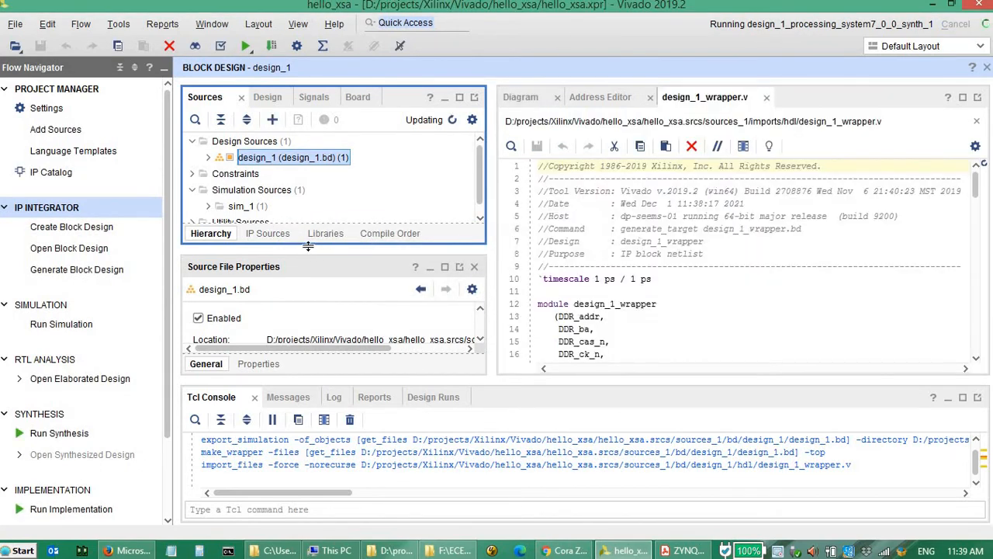
- Examine the design_1_wrapper source hierarchy and read through its Verilog code
left_click_drag(308, 246, 307, 285)
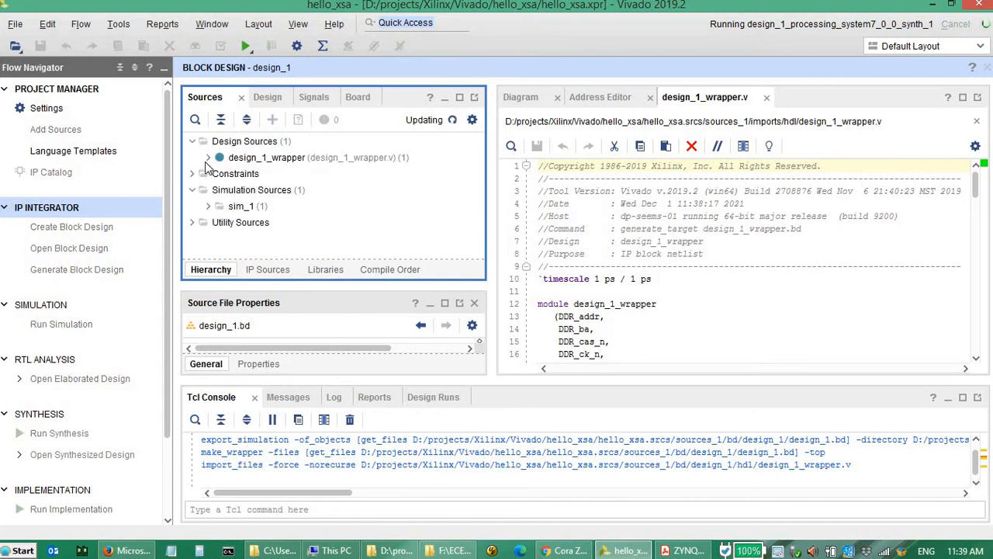
left_click(210, 158)
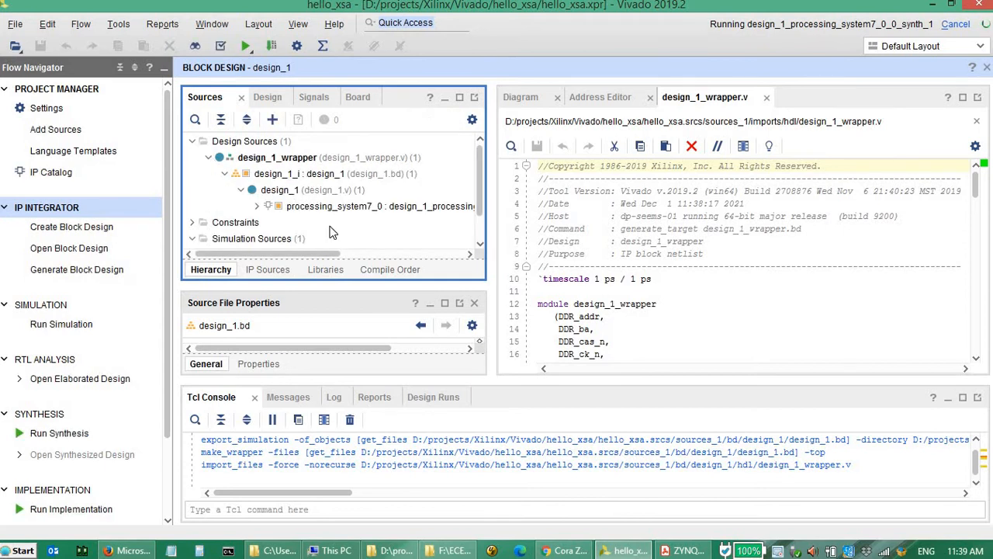
left_click(302, 159)
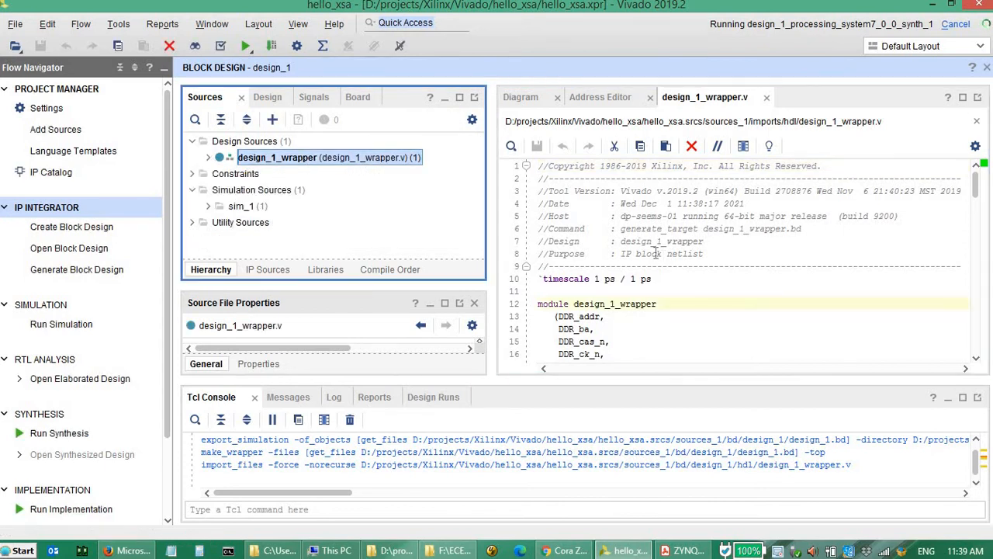
scroll(694, 230, "down", 18)
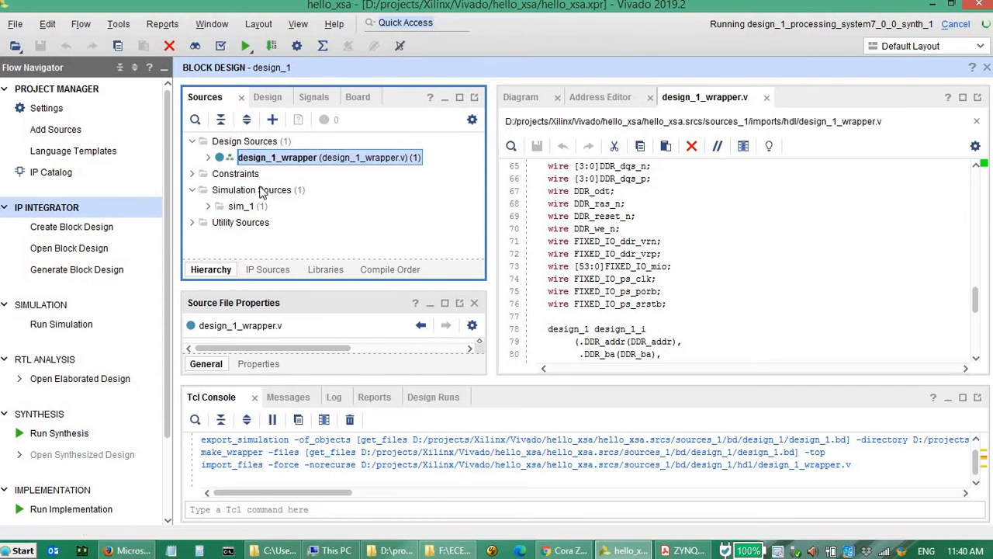
- Expand the Constraints sources and open the Add Sources wizard with the option to add or create constraints
left_click(192, 175)
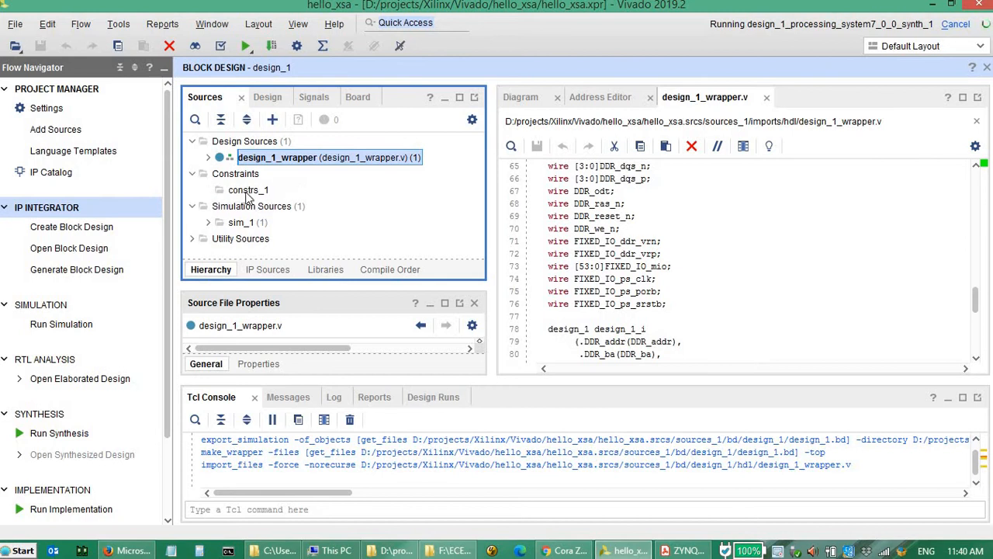
left_click(237, 178)
right_click(238, 179)
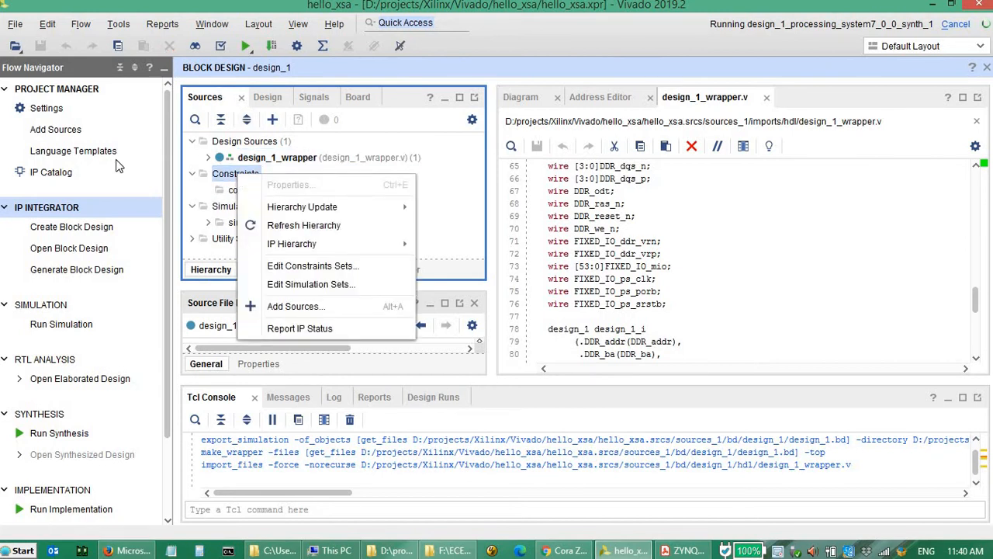
left_click(56, 132)
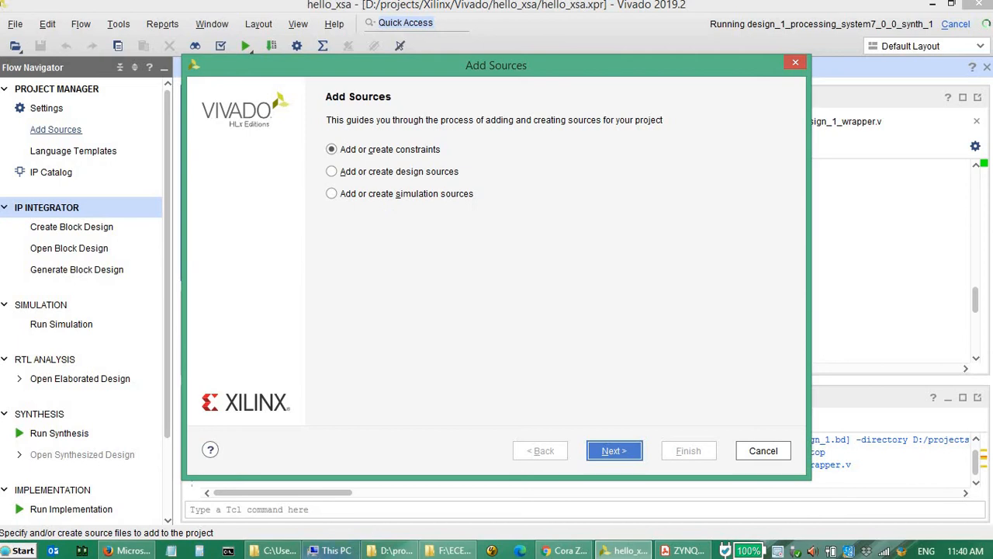
- Switch to File Explorer and copy the srcs folder from project_1 into D:\projects\Xilinx\Vivado\hello_xsa
left_click(275, 551)
left_click(253, 250)
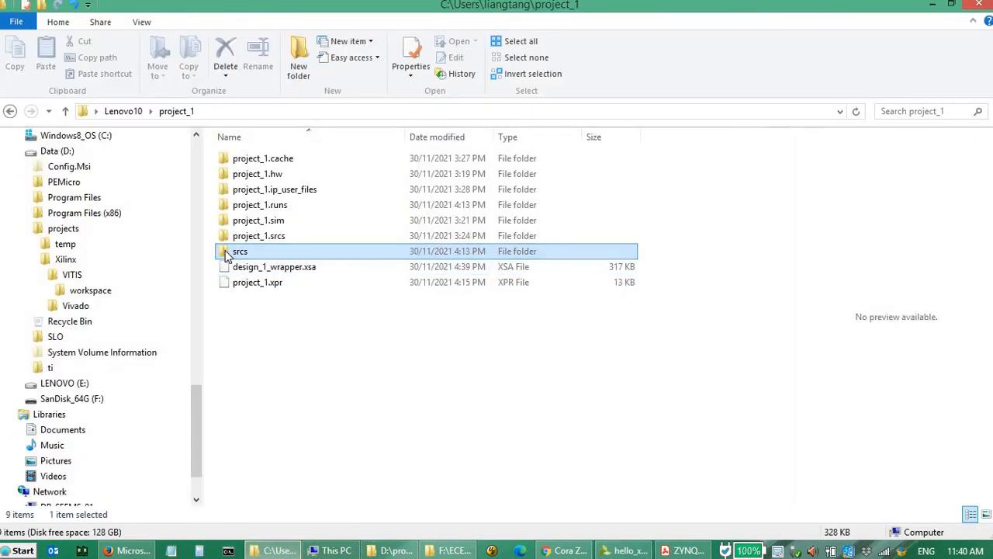
key("ctrl+c")
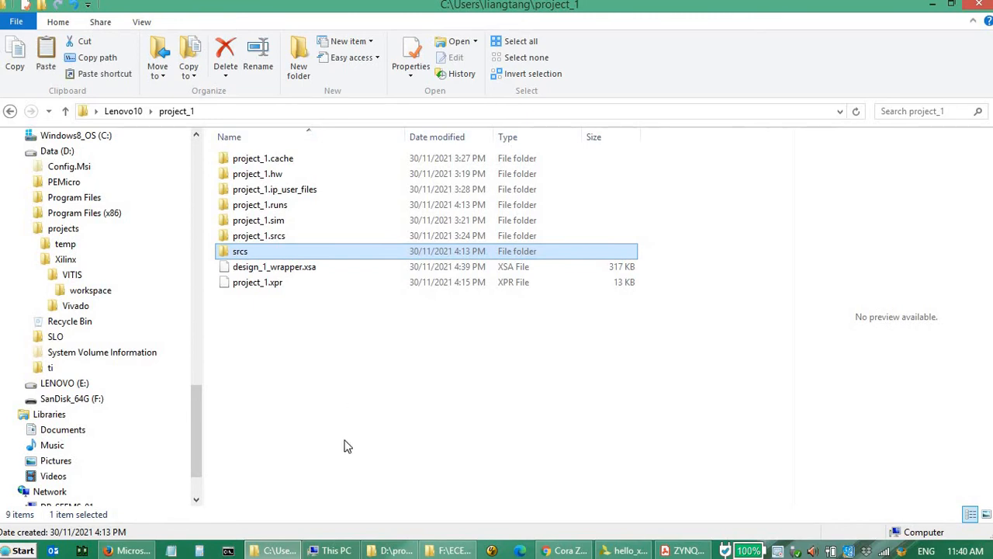
left_click(392, 551)
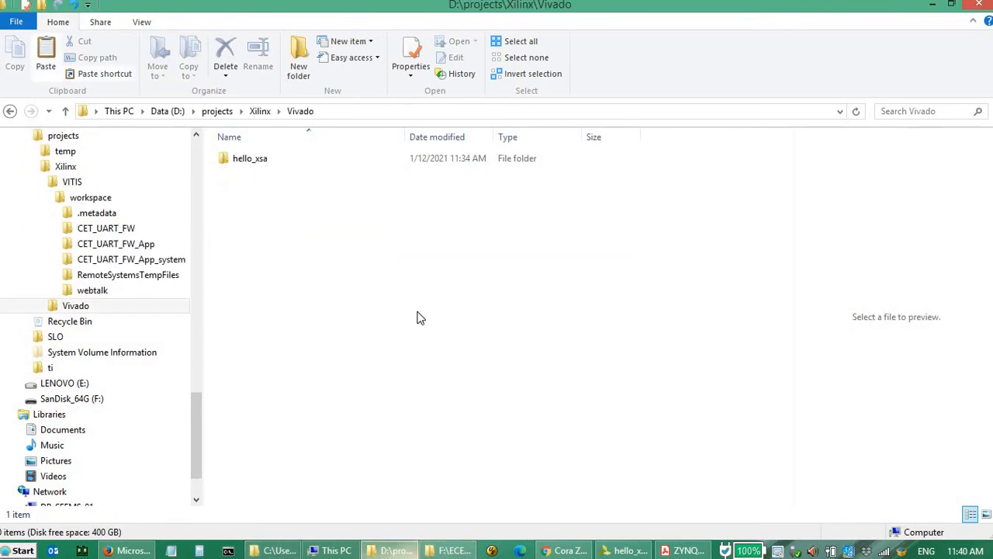
double_click(251, 165)
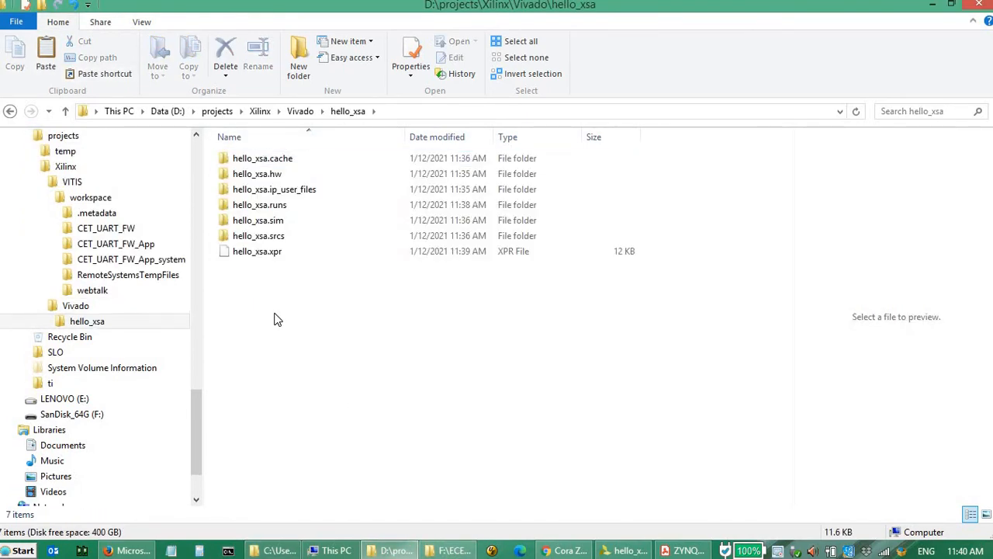
key("ctrl+v")
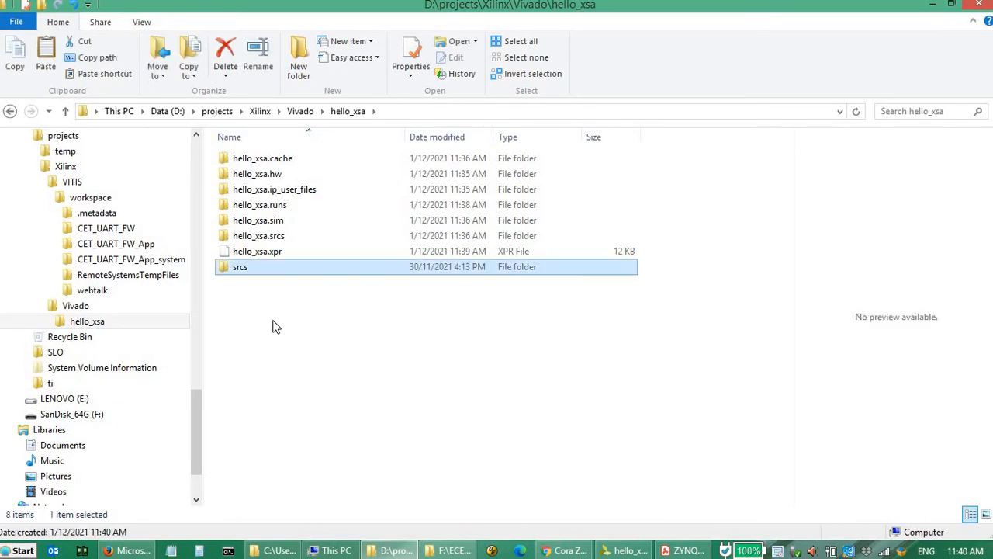
- Open the xdc subfolder of the copied srcs folder to check the constraint file
double_click(240, 268)
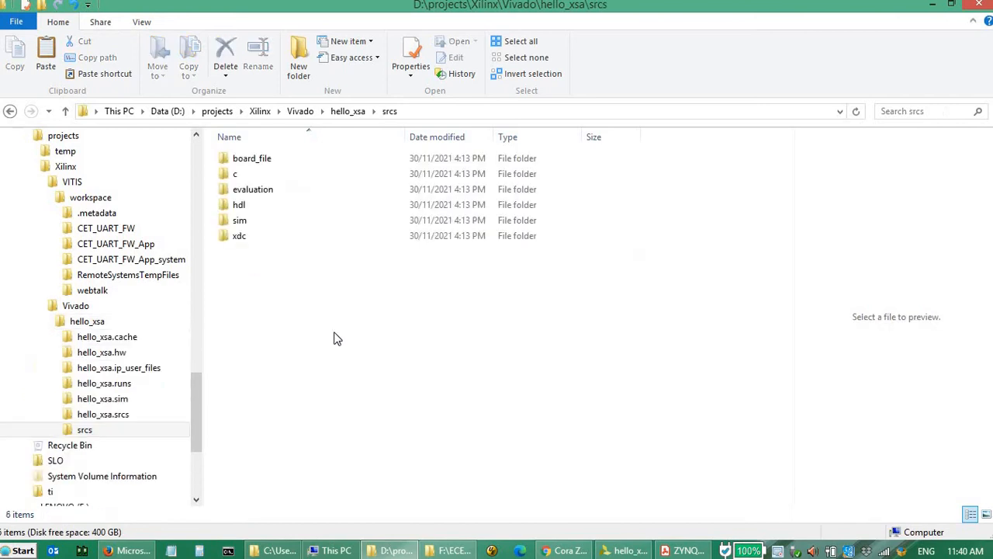
left_click(240, 237)
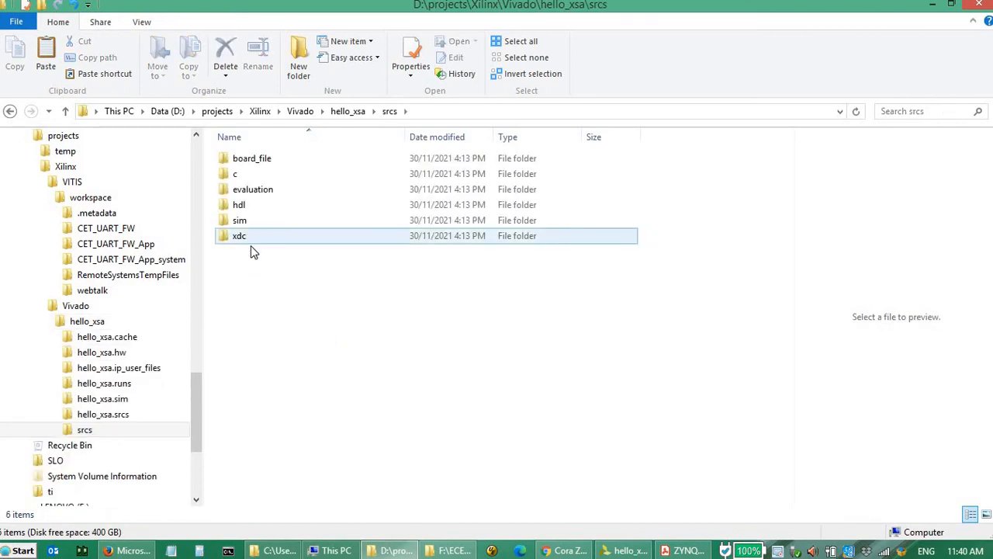
double_click(244, 236)
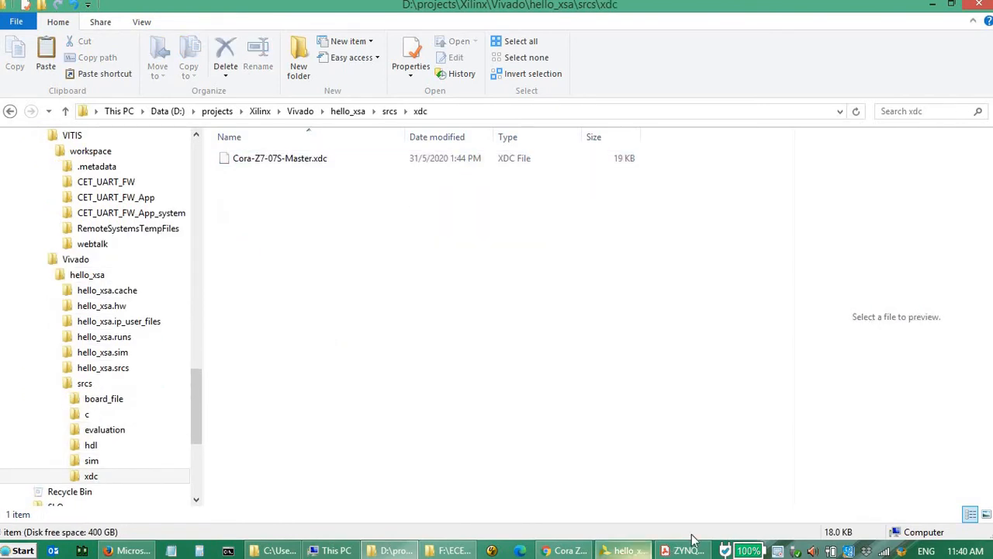
- Return to Vivado and add Cora-Z7-07S-Master.xdc from hello_xsa/srcs/xdc to constraint set constrs_1 without copying it into the project
left_click(626, 550)
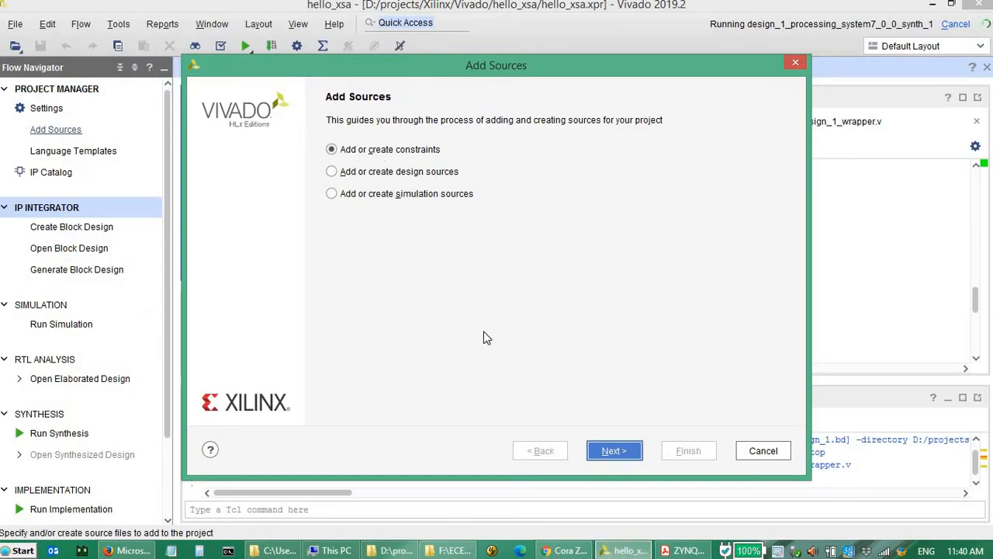
left_click(611, 454)
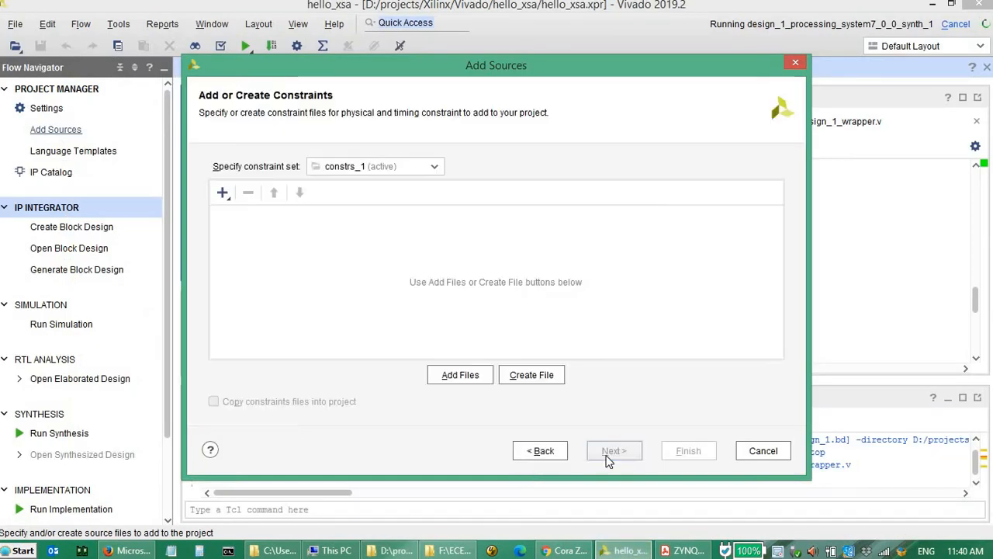
left_click(465, 380)
double_click(49, 119)
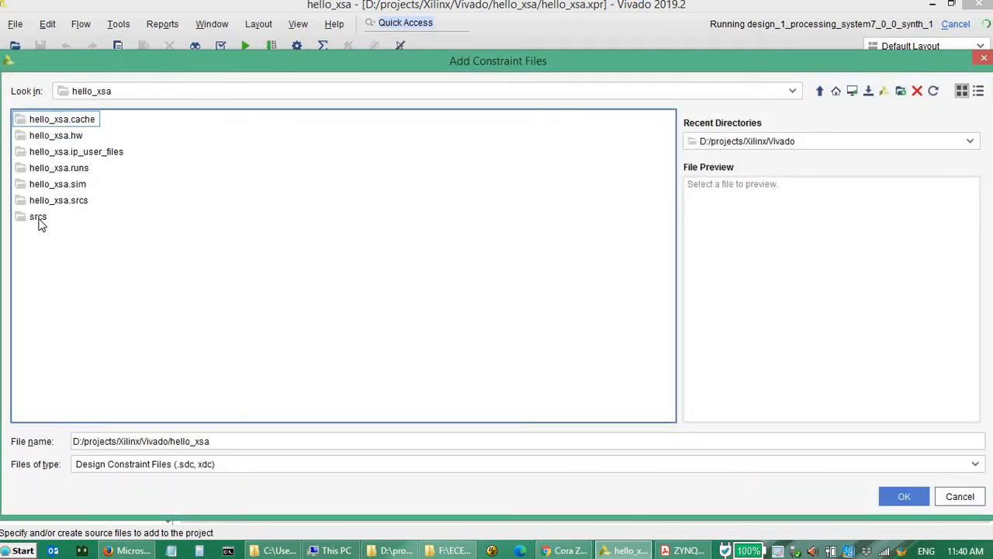
double_click(39, 219)
left_click(39, 205)
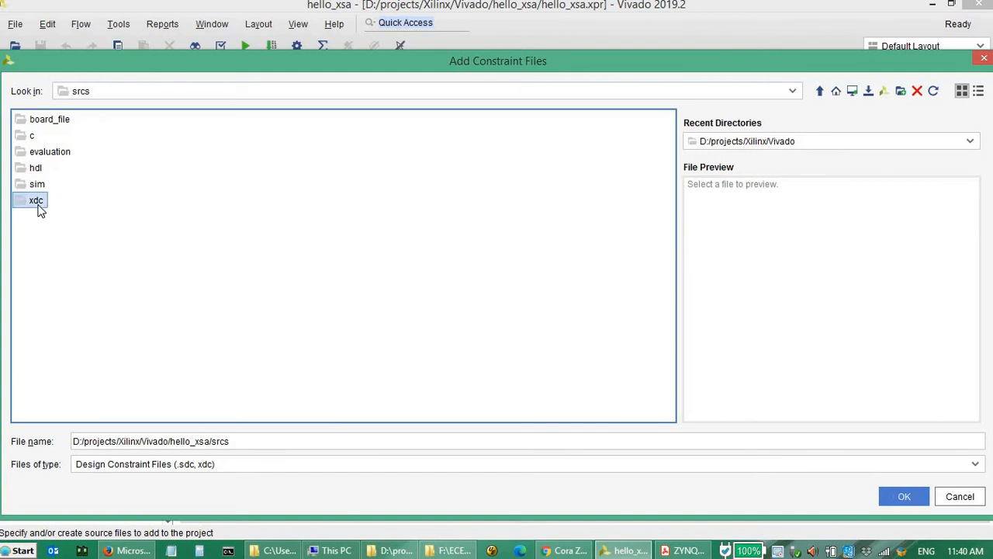
double_click(38, 203)
double_click(65, 119)
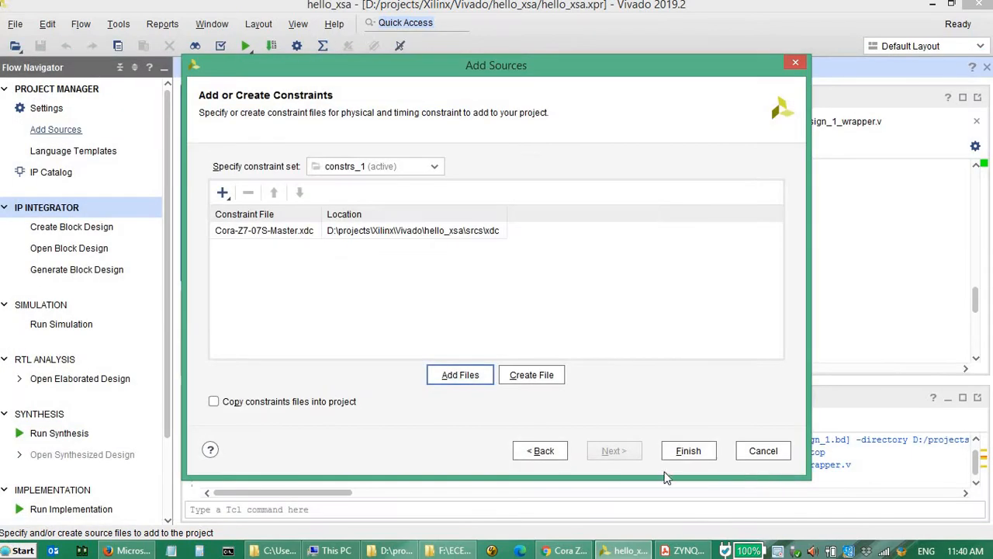
left_click(699, 452)
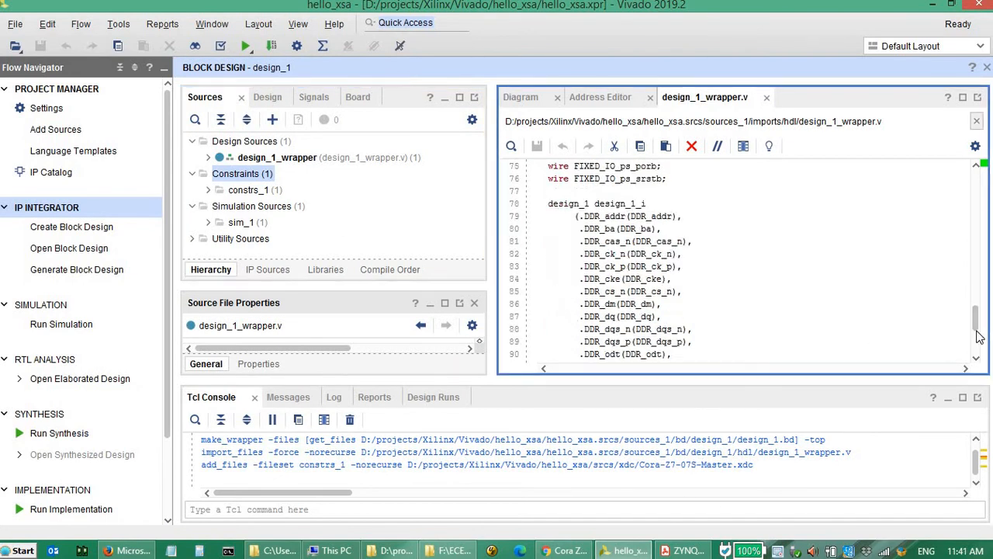
- Open Cora-Z7-07S-Master.xdc from constrs_1 and look through its clock and pin constraints
left_click_drag(977, 306, 976, 353)
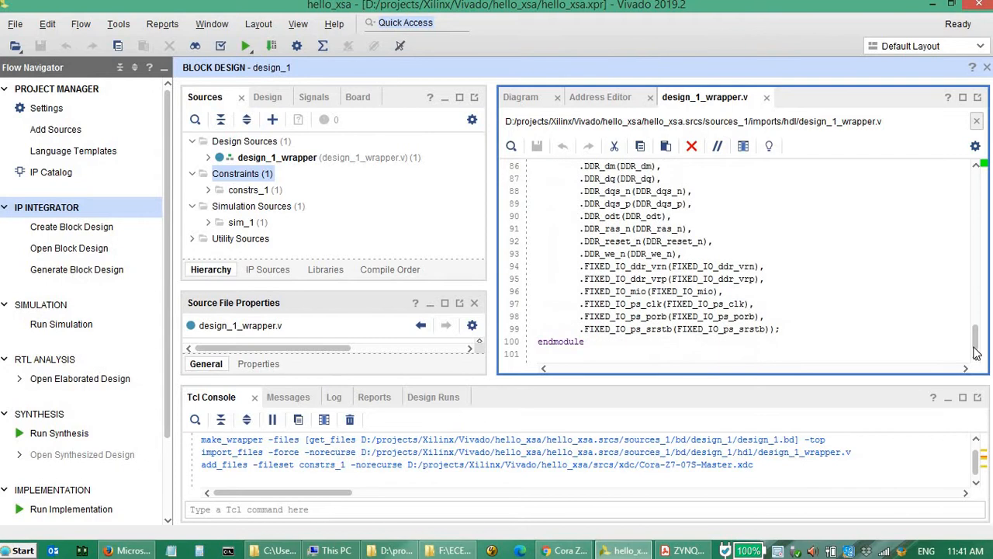
left_click(208, 190)
double_click(311, 208)
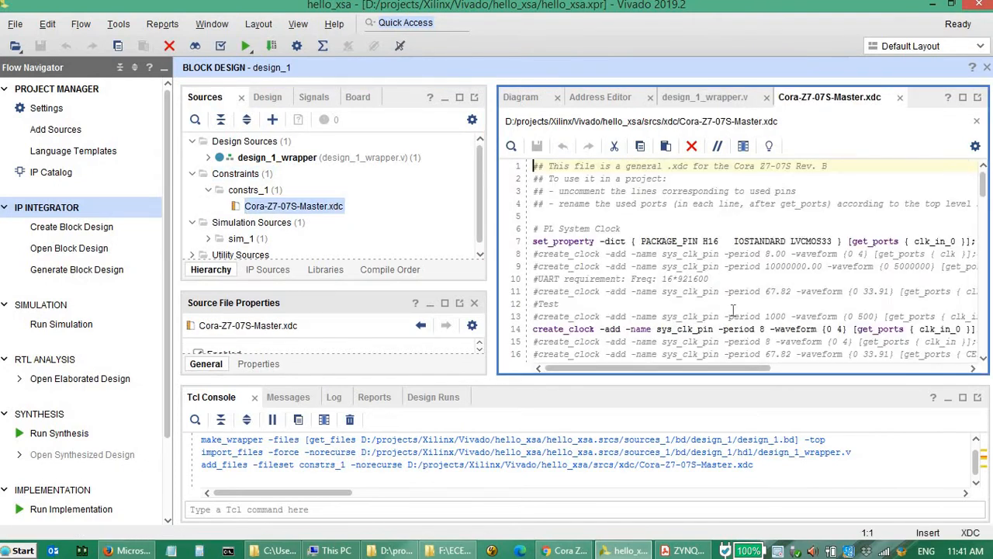
scroll(737, 233, "down", 5)
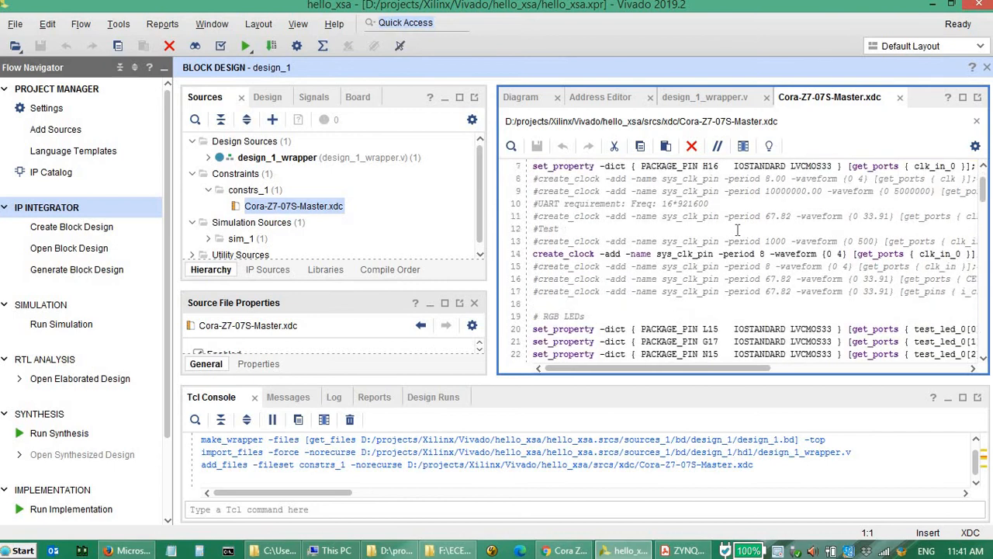
scroll(737, 232, "down", 20)
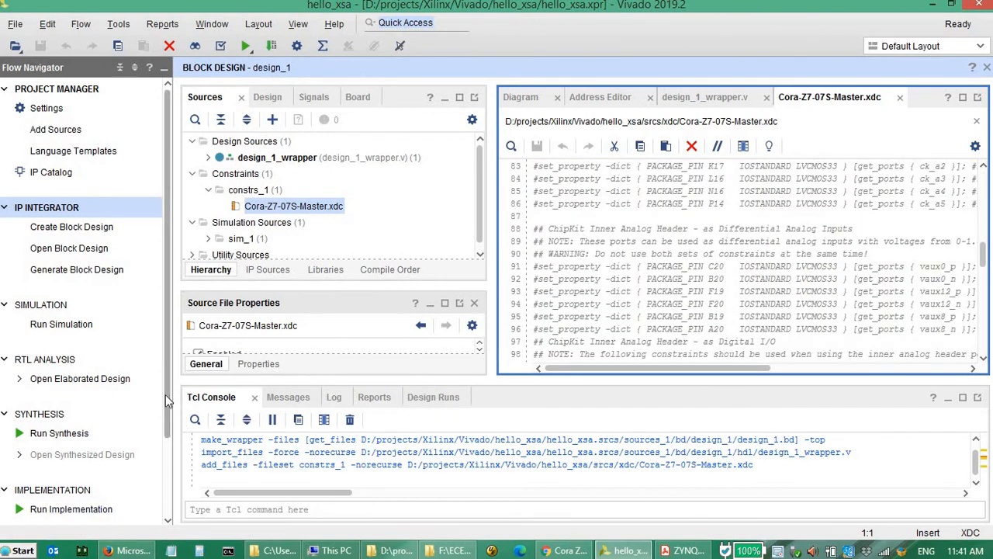
- Run synthesis with 2 jobs and dismiss the completion dialog without starting a follow-up action
left_click_drag(167, 399, 177, 551)
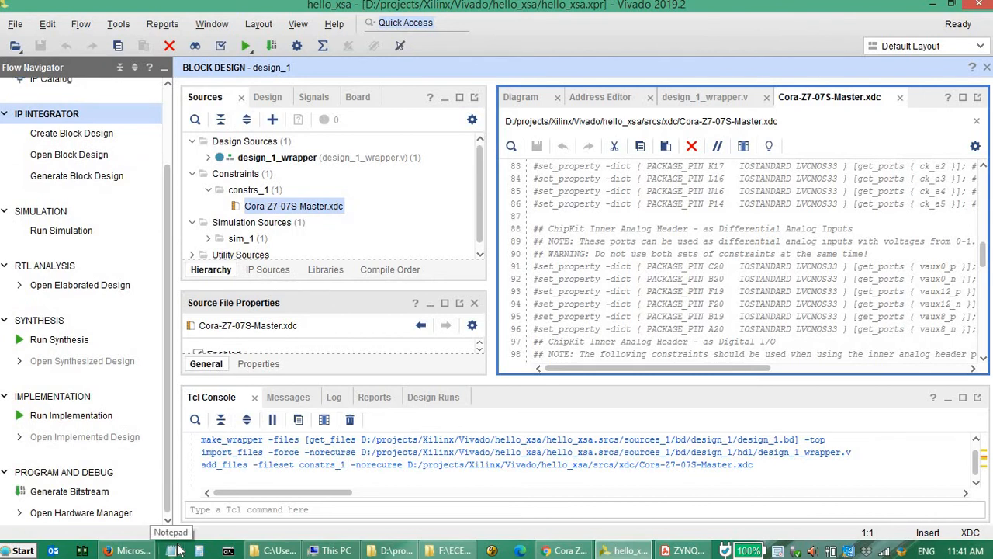
left_click(62, 339)
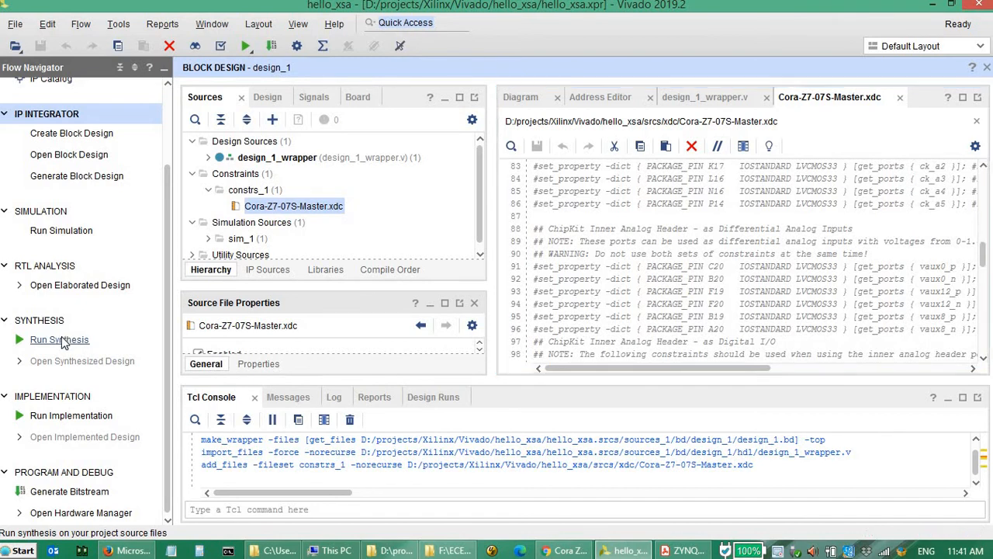
left_click(548, 373)
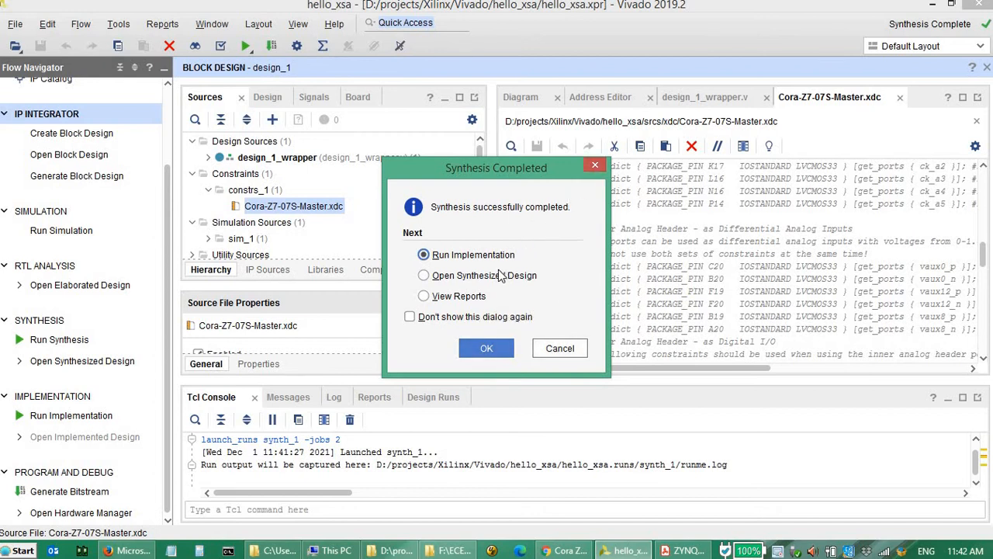
left_click(595, 165)
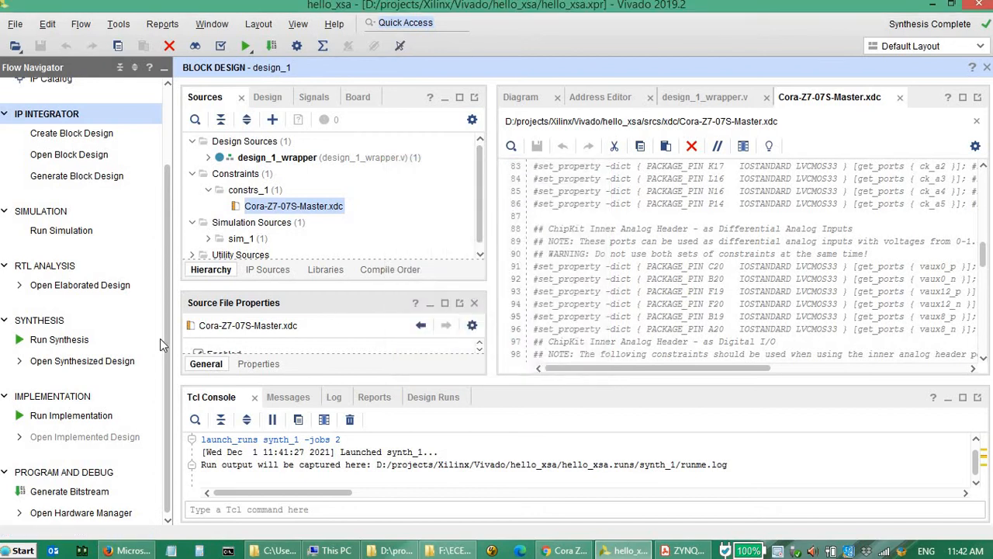
- Generate the bitstream, launching implementation on the local host with 2 jobs, and dismiss the completion dialog
left_click(89, 498)
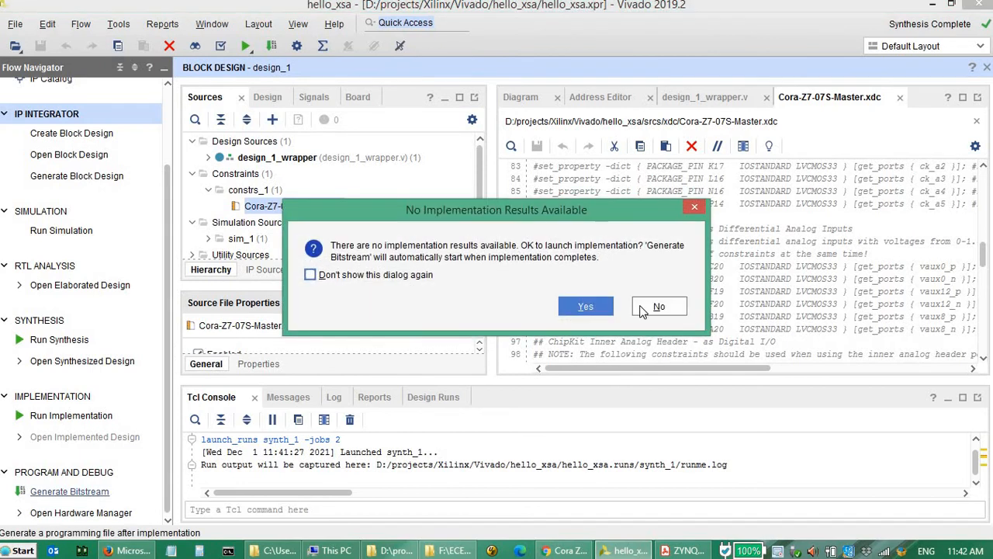
left_click(588, 316)
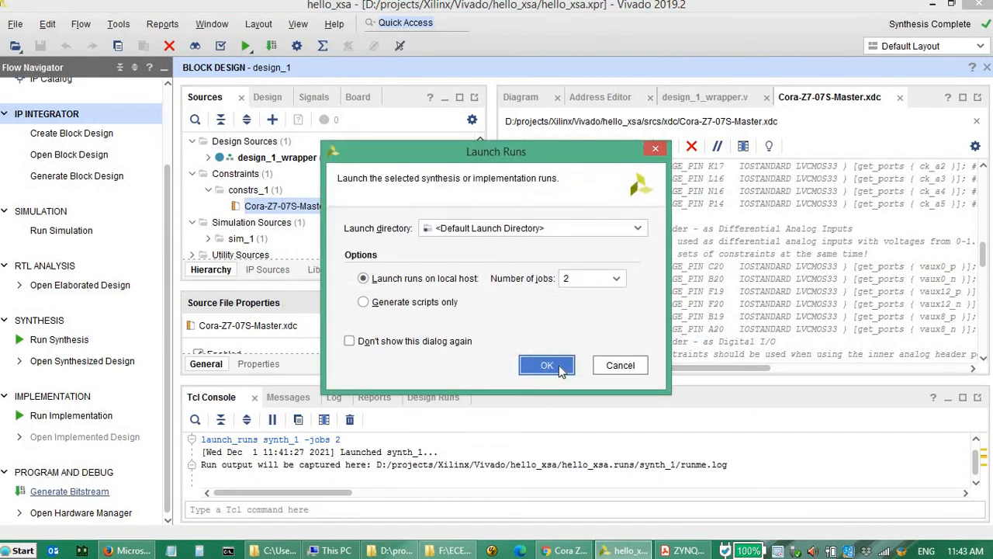
left_click(548, 366)
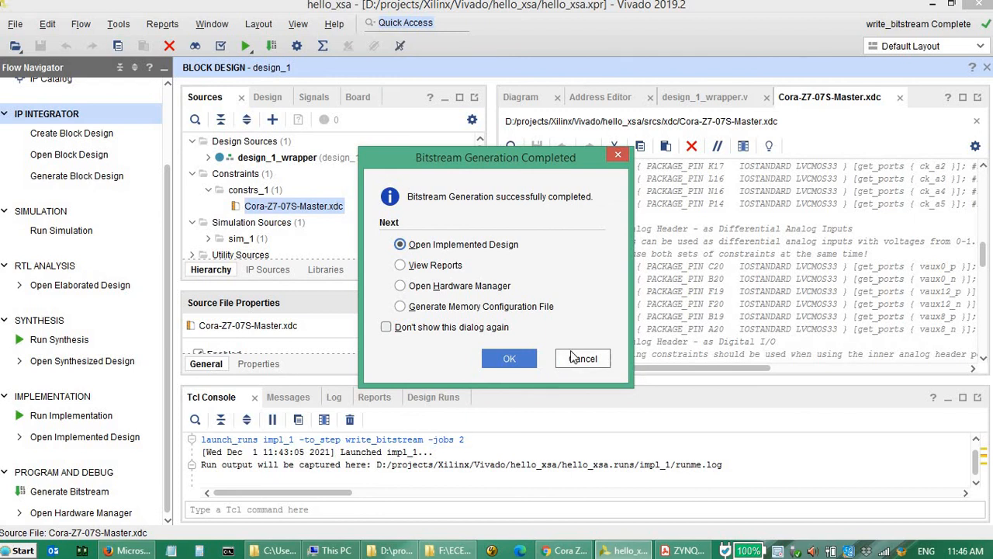
left_click(583, 359)
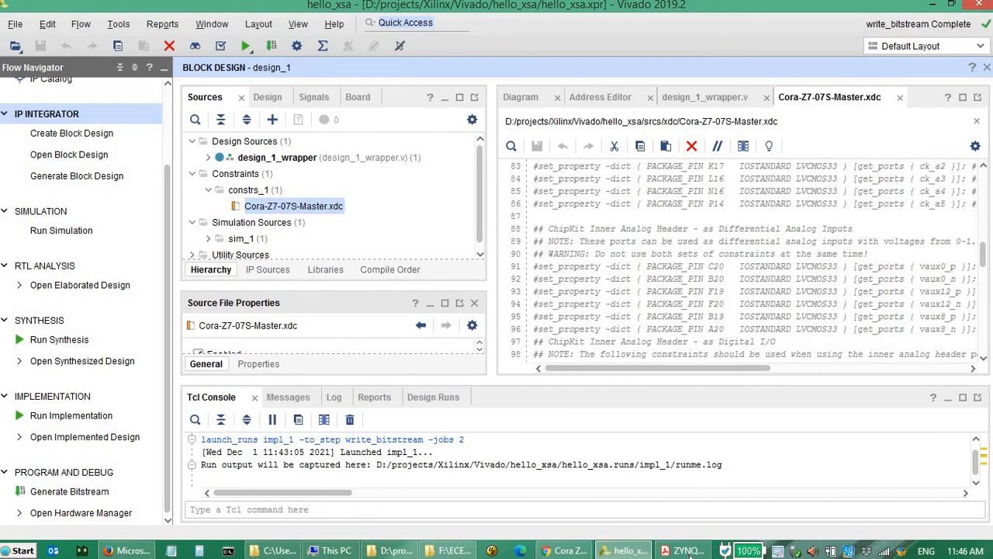
- Switch to Acrobat Reader and review the bitstream generation and hardware export instructions in ZYNQ_FPGA_SDK.pdf
left_click(683, 550)
scroll(799, 380, "down", 10)
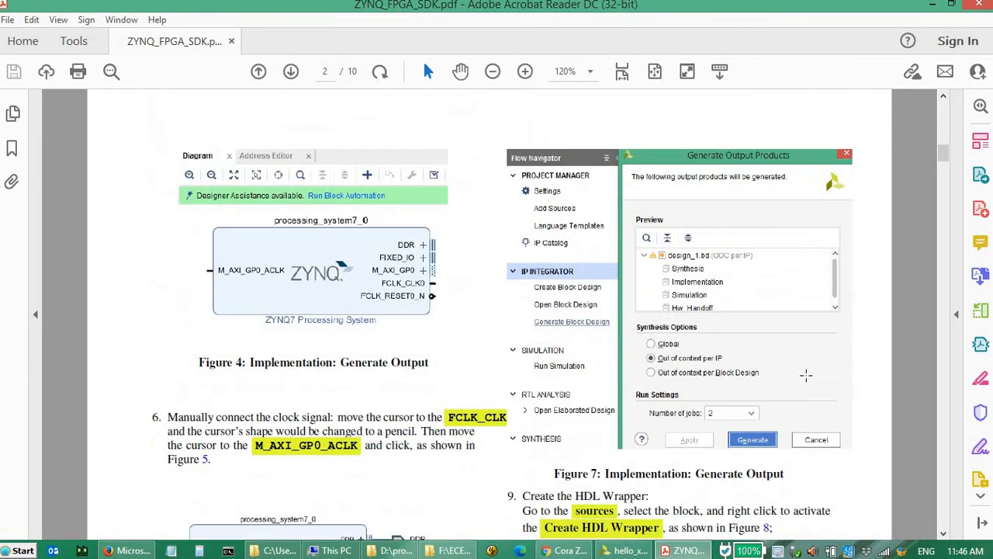
scroll(537, 312, "down", 3)
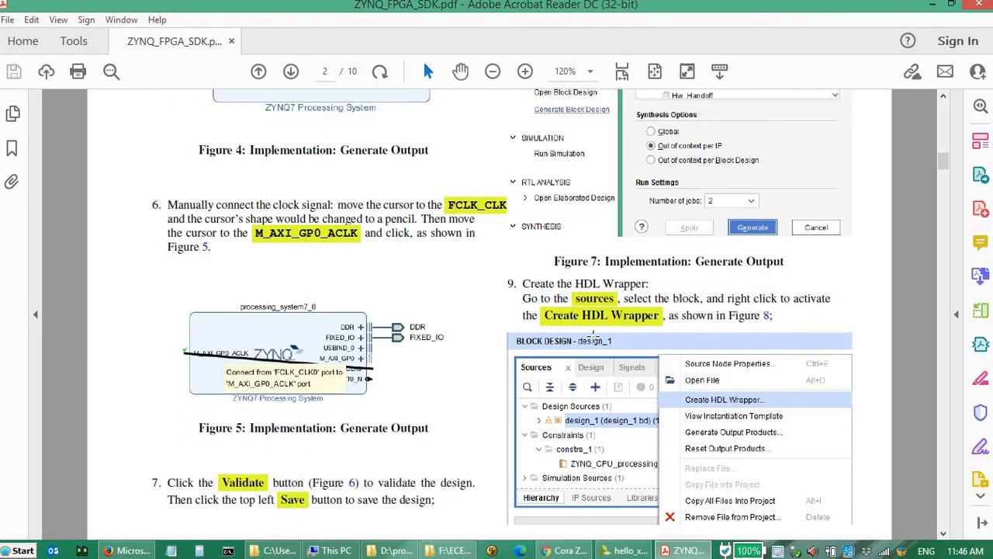
scroll(592, 342, "down", 7)
scroll(596, 363, "down", 5)
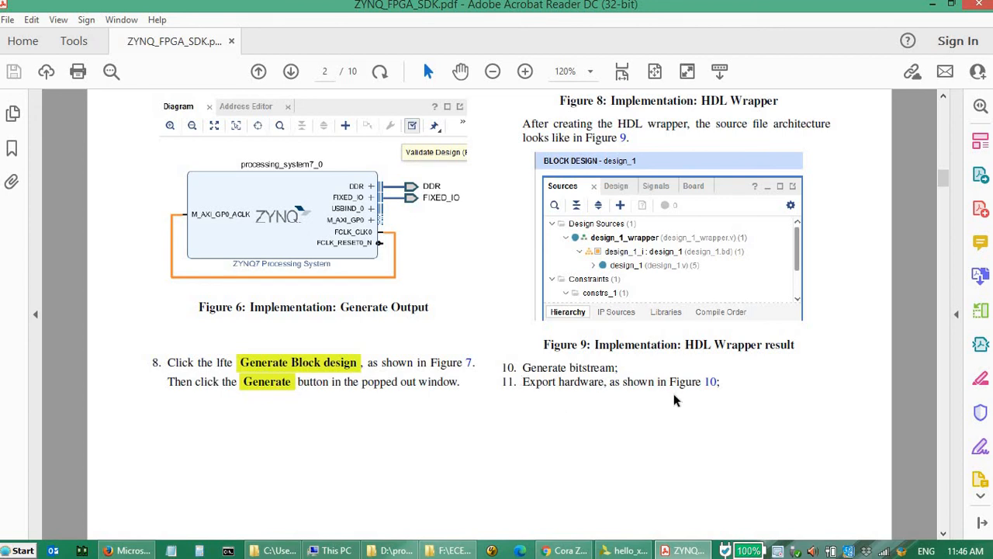
scroll(683, 365, "down", 8)
scroll(656, 357, "down", 2)
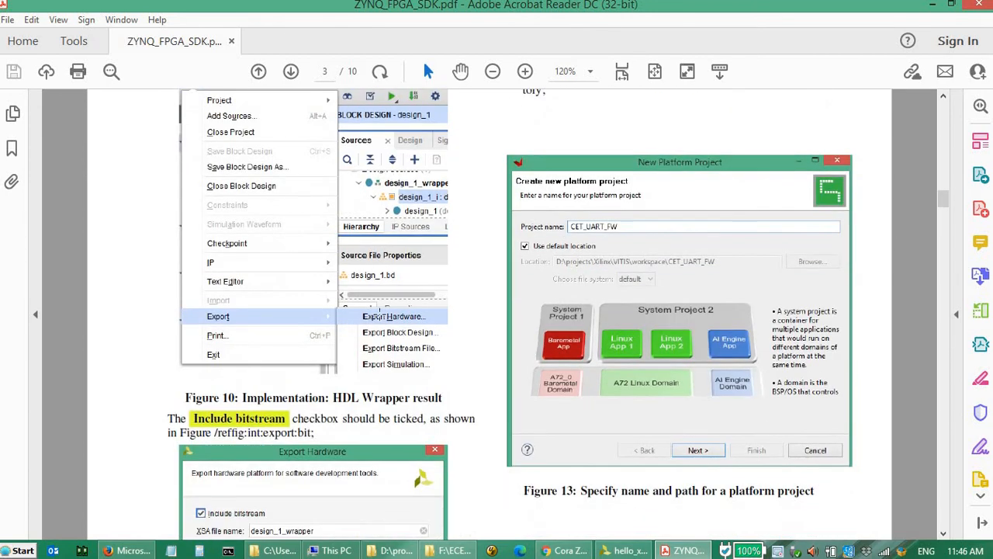
- Return to Vivado and export the hardware platform with the bitstream included, as XSA file design_1_wrapper in the hello_xsa folder
left_click(624, 551)
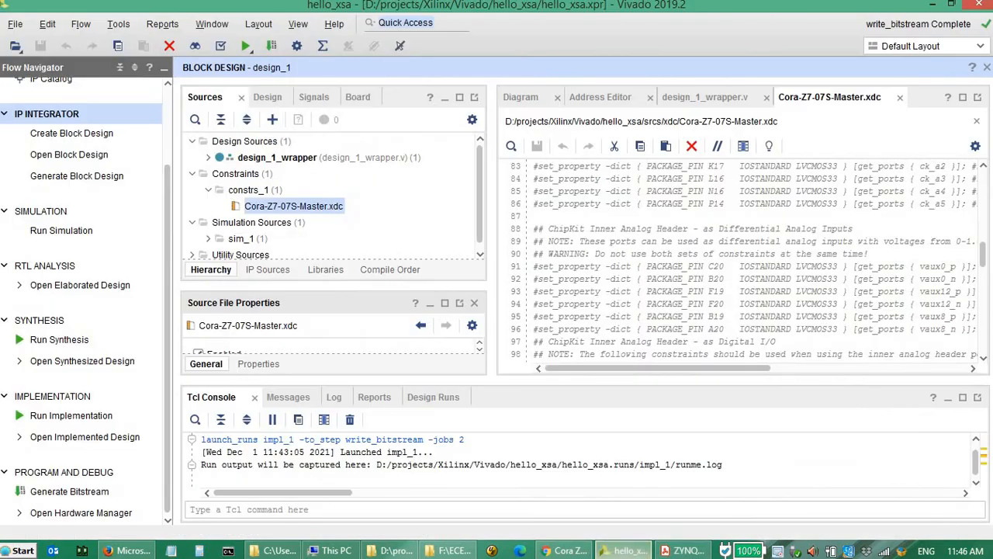
left_click(15, 25)
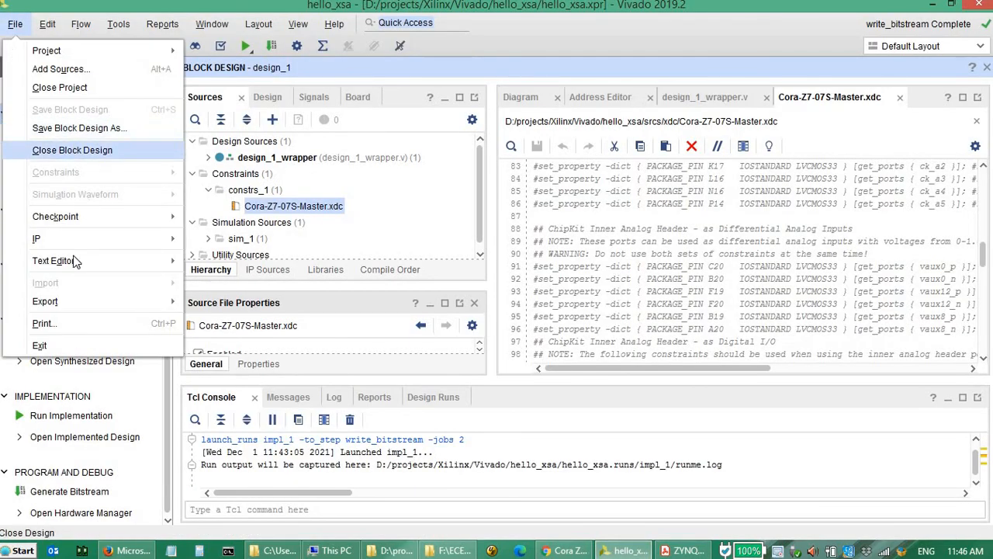
mouse_move(75, 301)
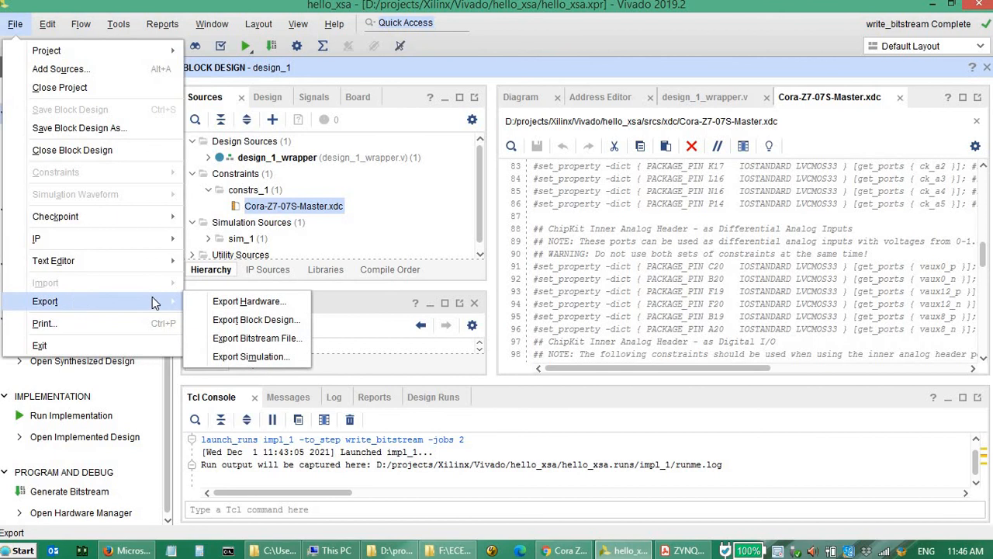
left_click(245, 303)
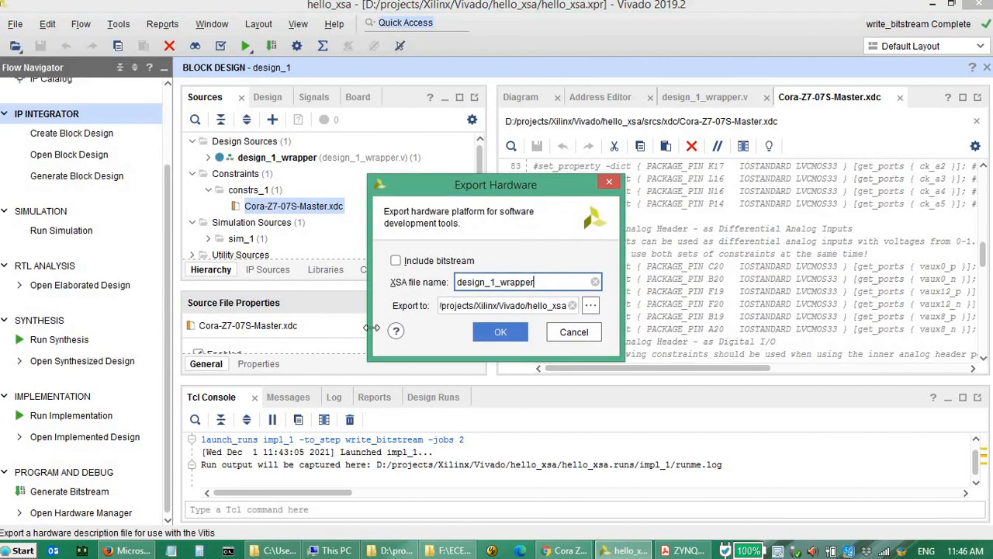
left_click(423, 261)
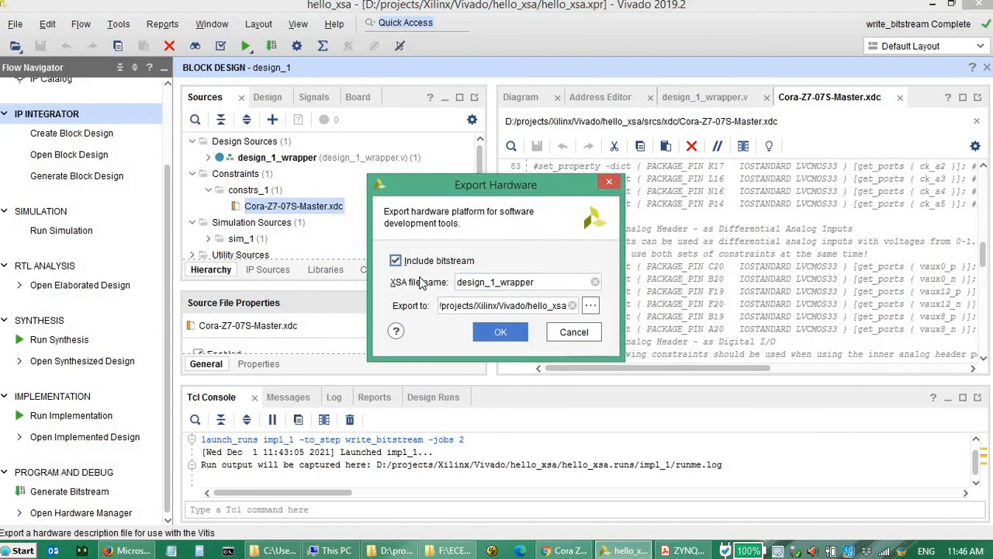
left_click(518, 335)
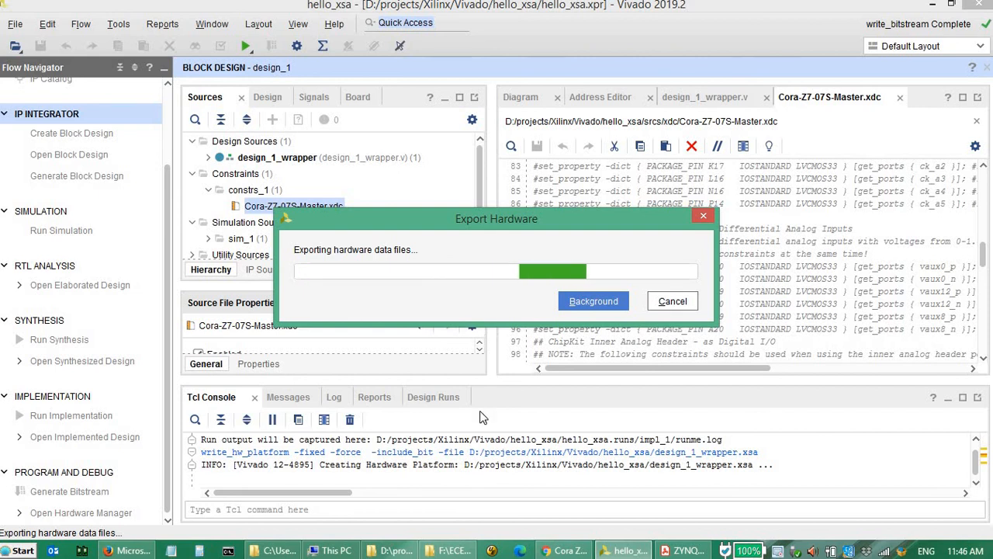
- Switch to File Explorer and open the hello_xsa project folder to check for the exported XSA file
mouse_move(435, 552)
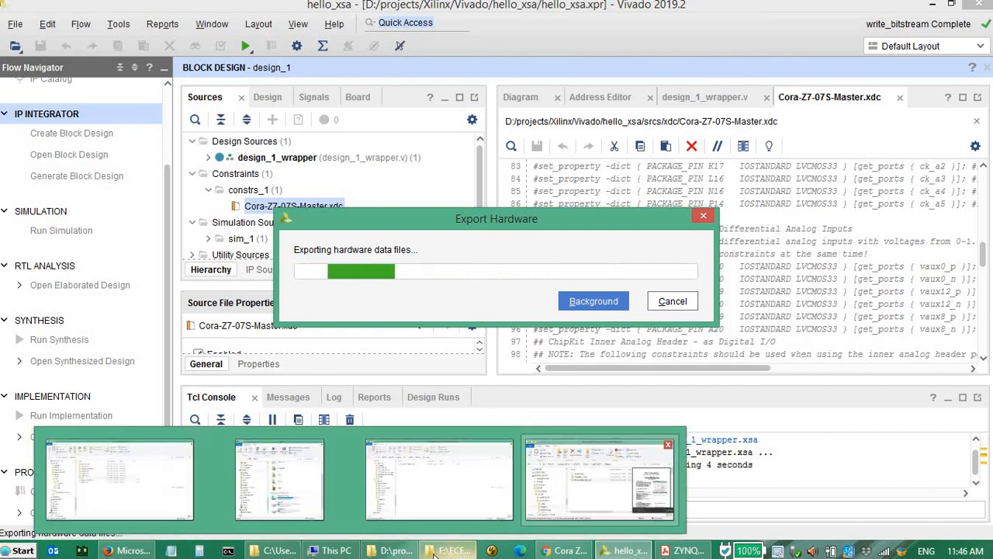
left_click(397, 552)
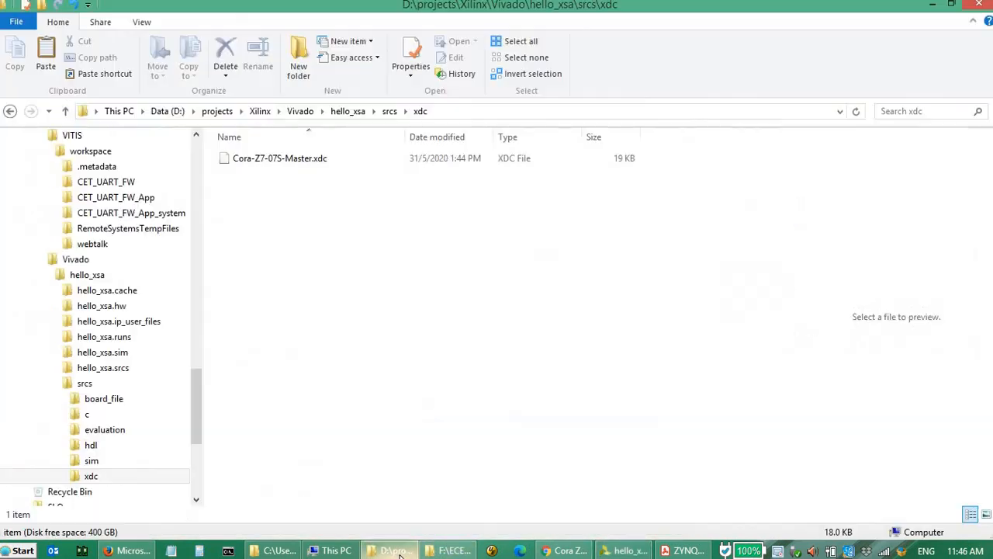
left_click(346, 111)
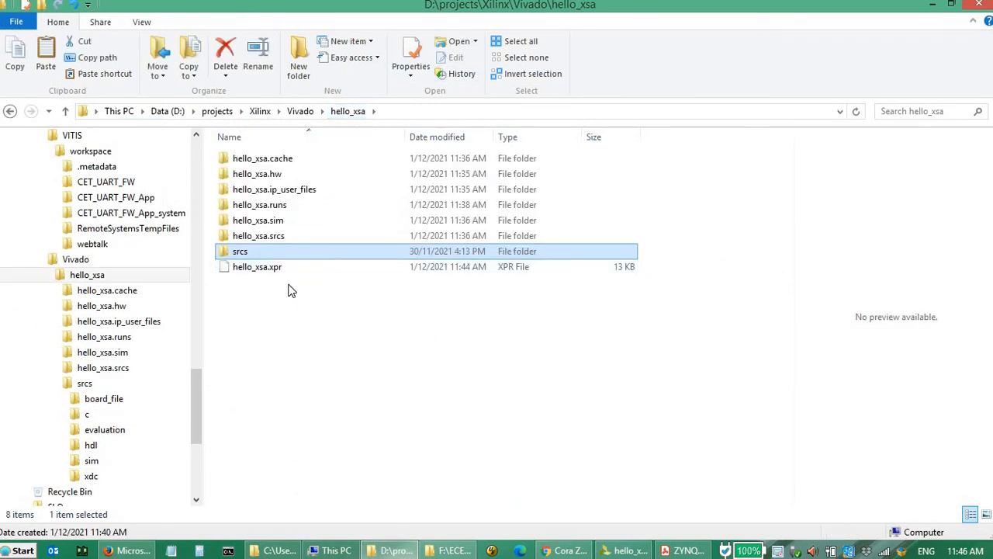